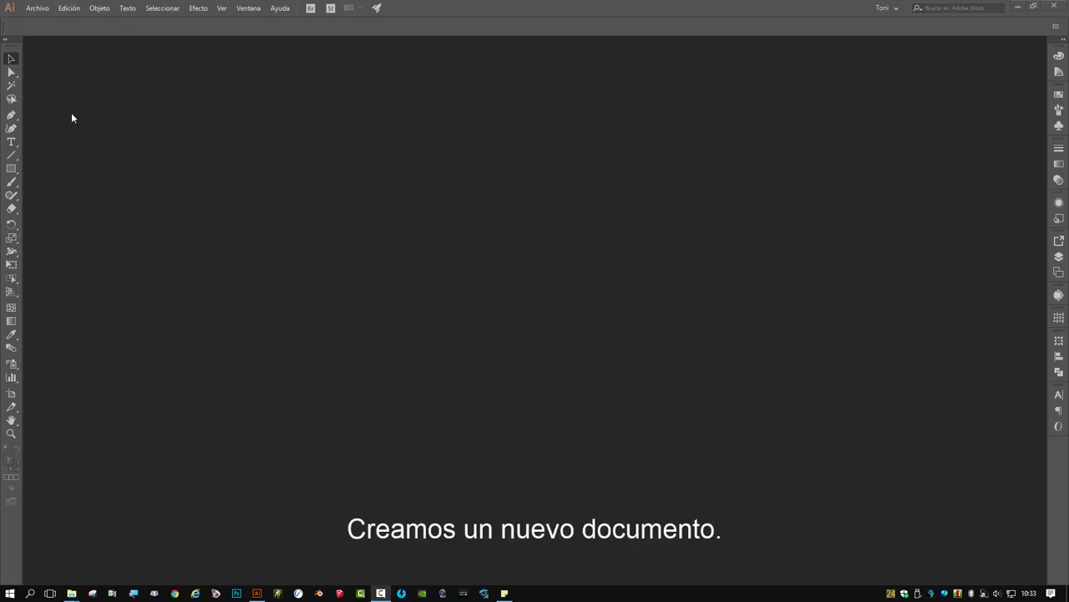
# - Create a new blank A4 document (210 × 297 mm, RGB) from the Nuevo preset
pyautogui.click(36, 10)
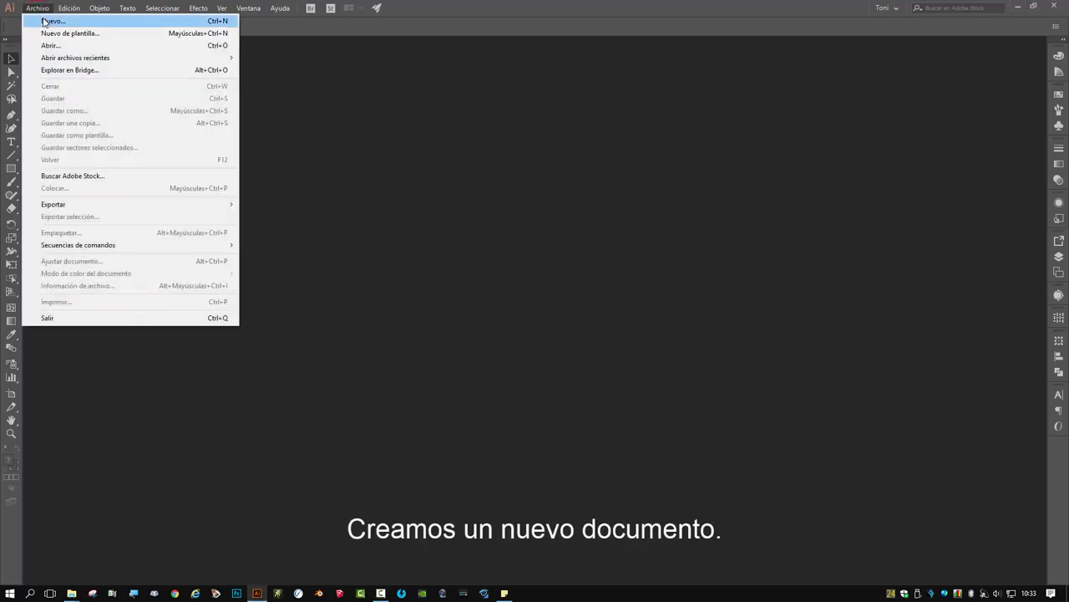
pyautogui.click(44, 22)
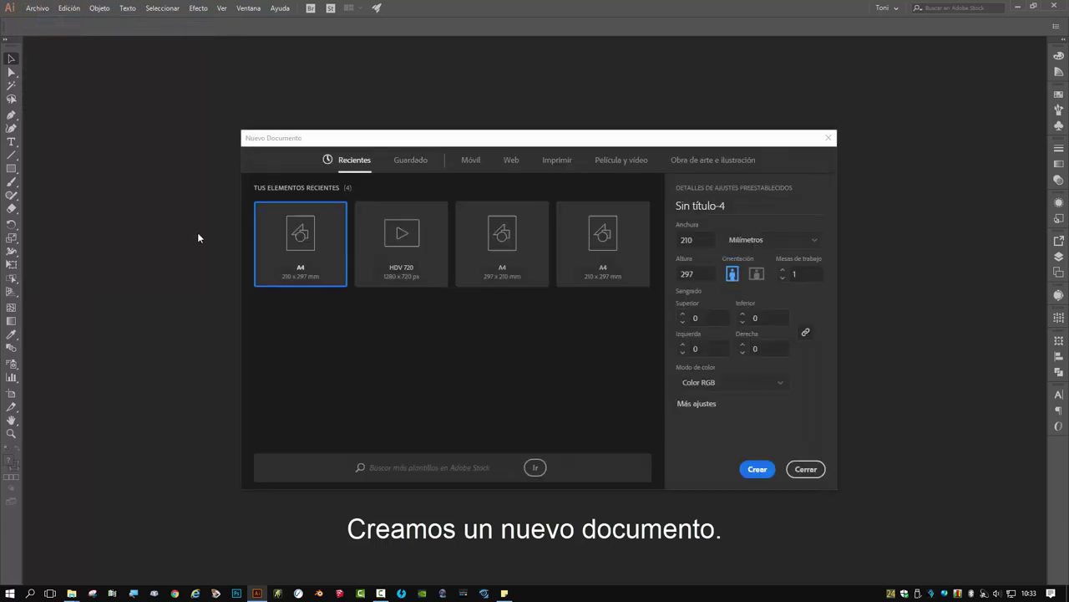
pyautogui.doubleClick(299, 255)
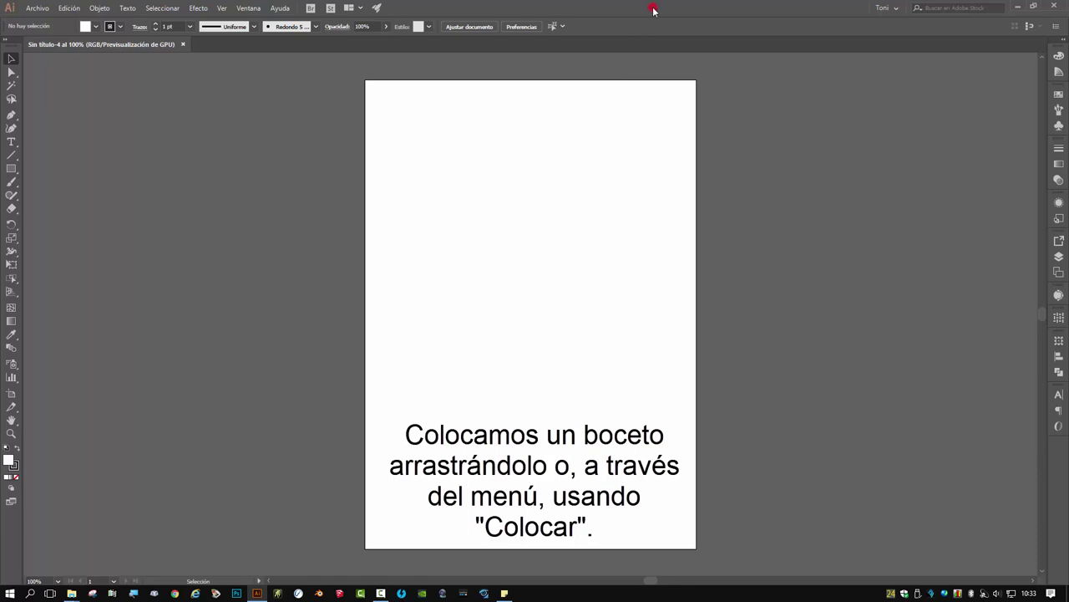
# - Place Boceto cactus.png on the A4 artboard, move it down and scale it up proportionally
pyautogui.moveTo(653, 10); pyautogui.dragTo(661, 451)
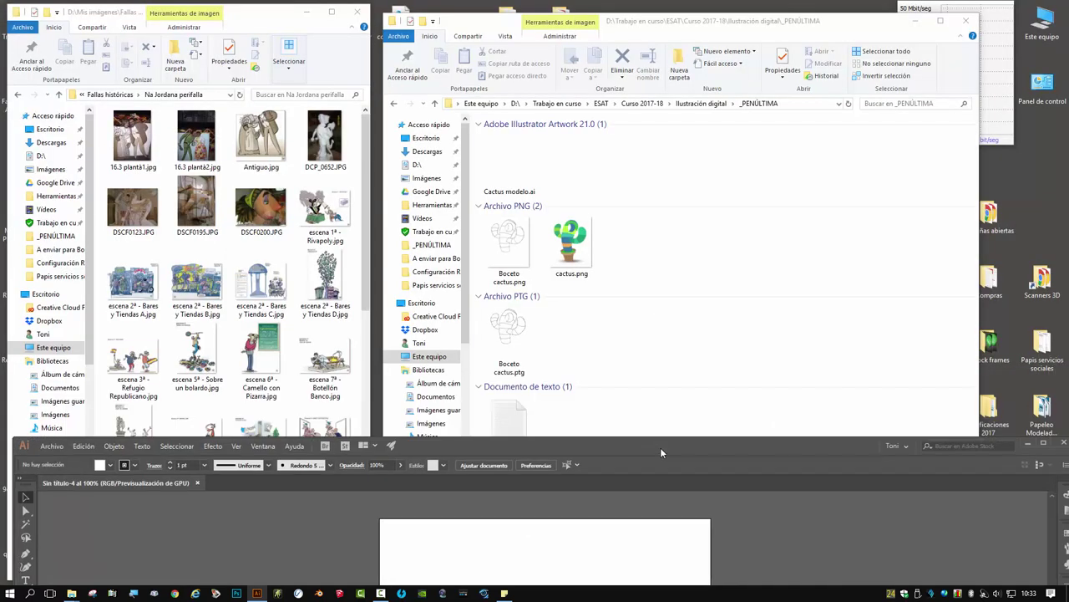
pyautogui.click(511, 241)
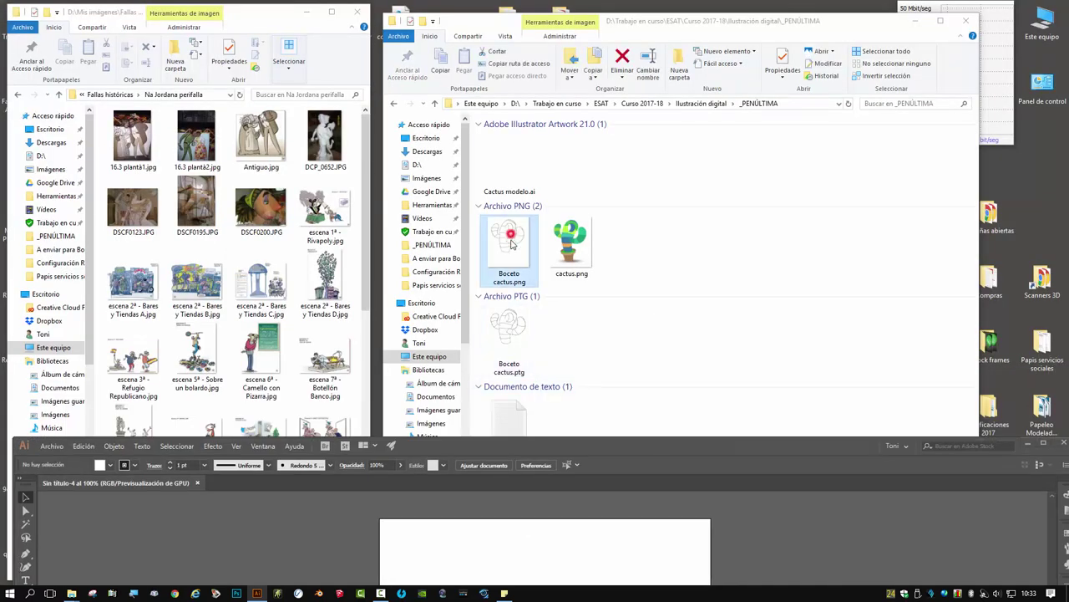
pyautogui.moveTo(512, 241); pyautogui.dragTo(531, 563)
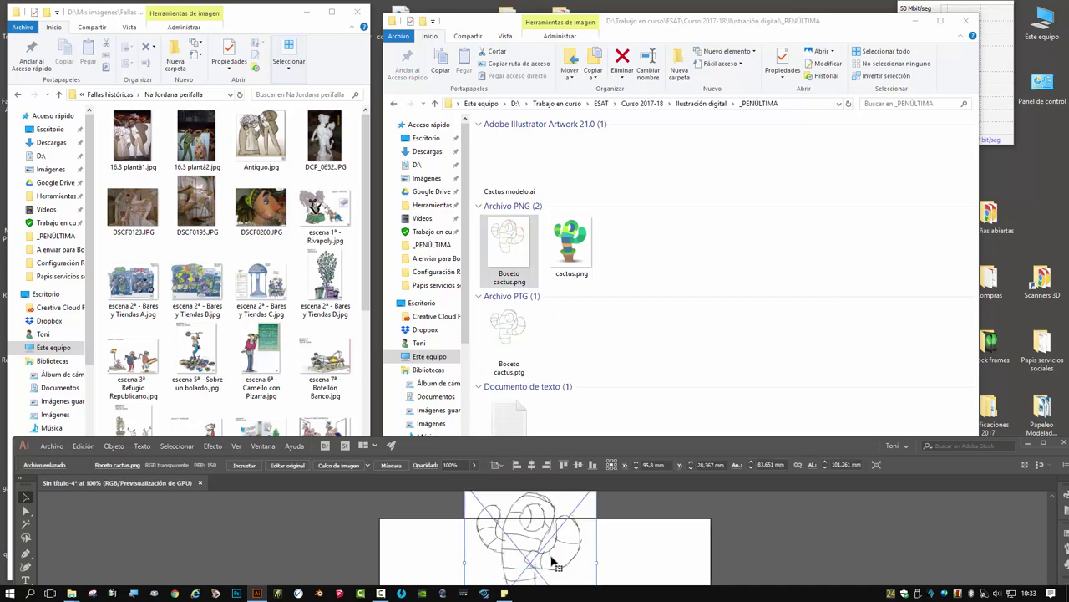
pyautogui.doubleClick(590, 447)
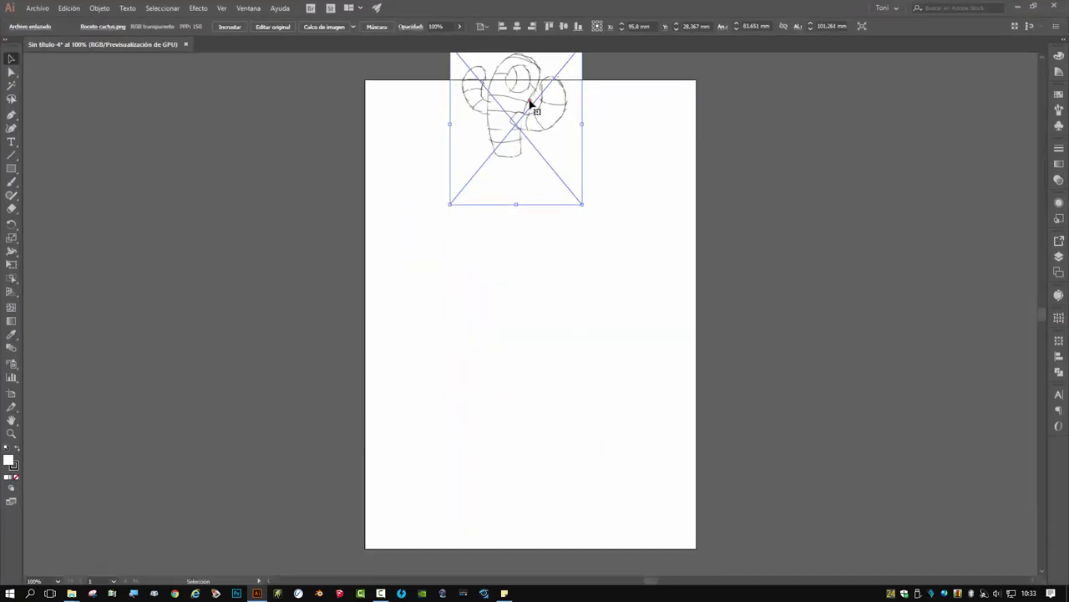
pyautogui.moveTo(530, 102); pyautogui.dragTo(493, 183)
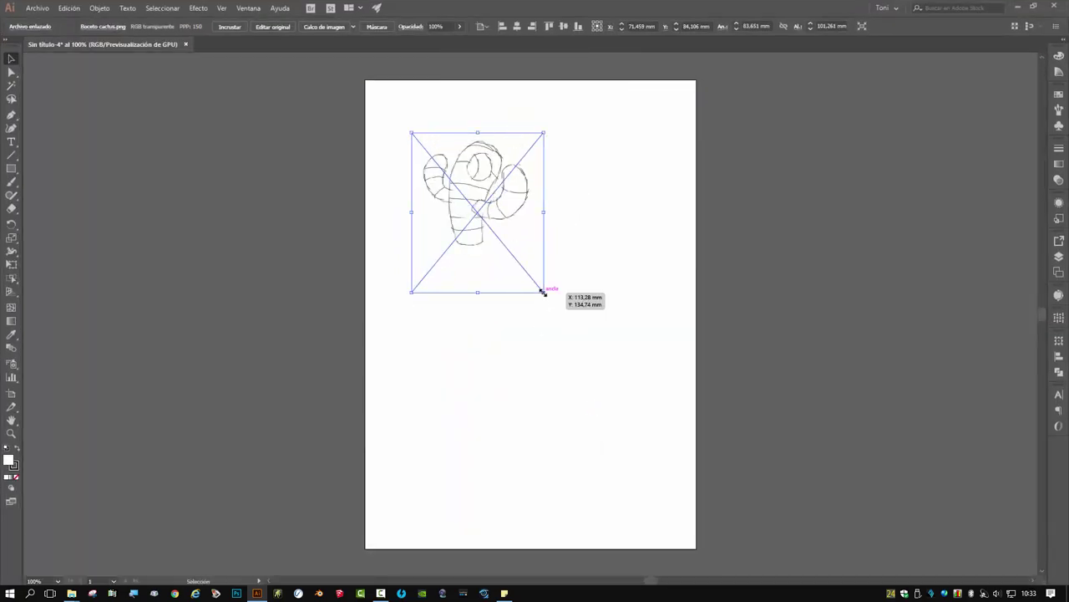
pyautogui.moveTo(543, 291); pyautogui.dragTo(655, 520)
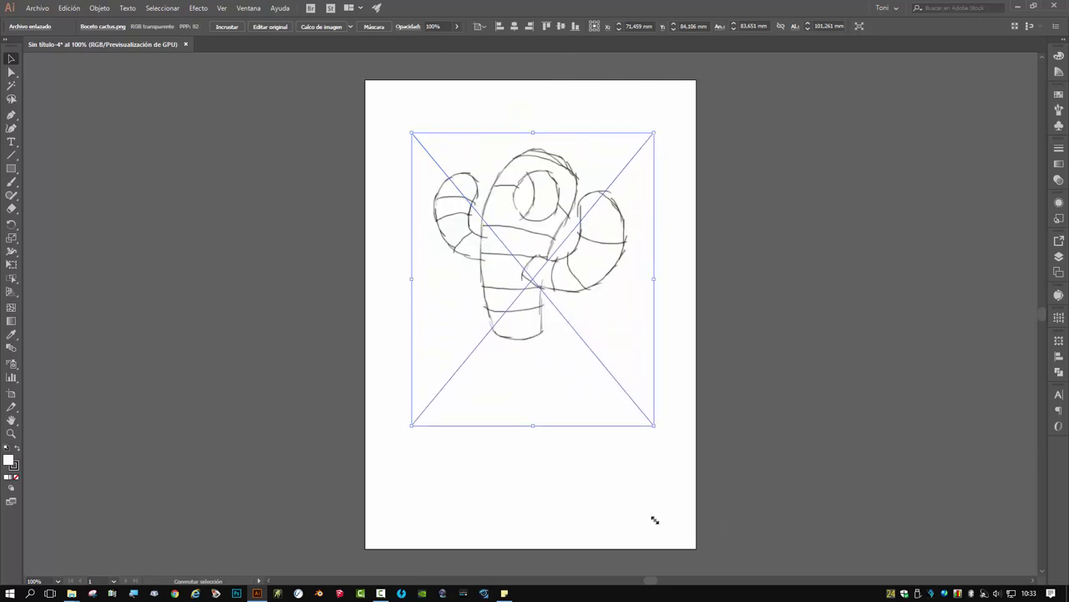
# - Make Capa 1 a locked, dimmed template layer and add an empty Capa 2 above it
pyautogui.click(781, 332)
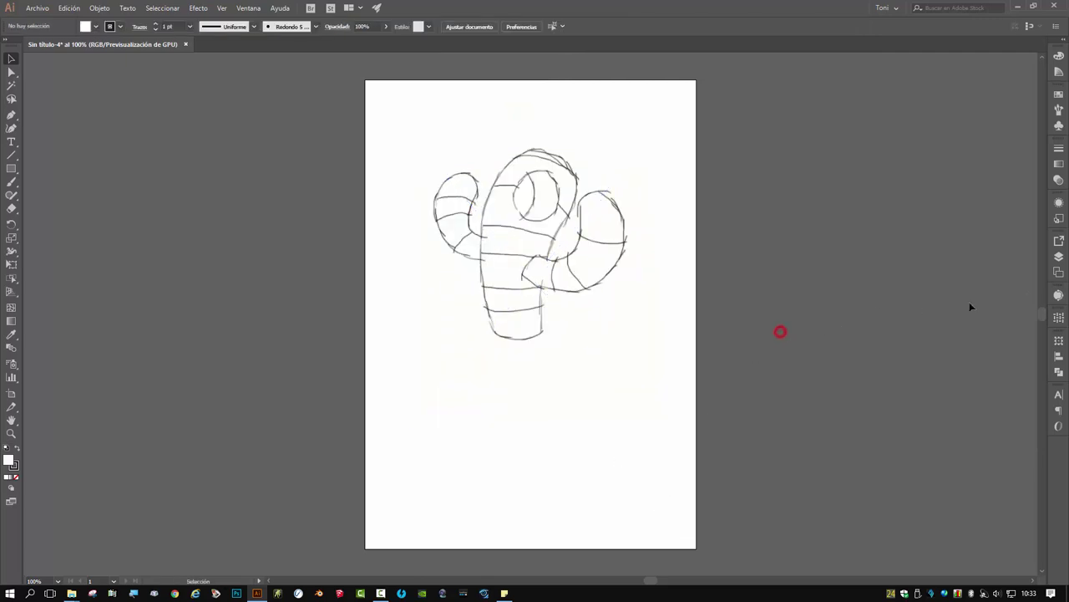
pyautogui.click(1059, 258)
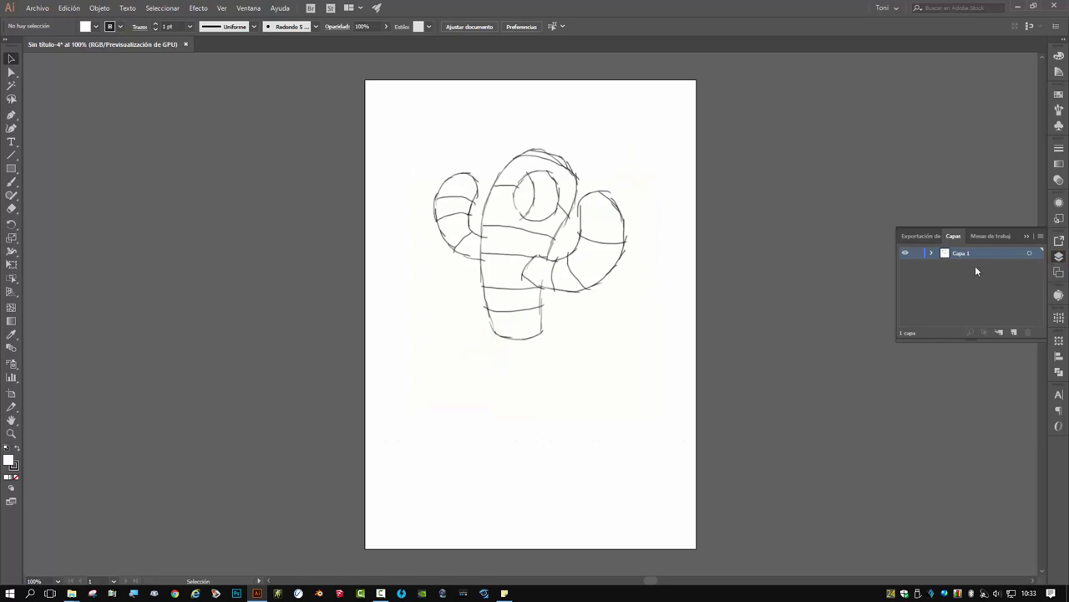
pyautogui.doubleClick(945, 253)
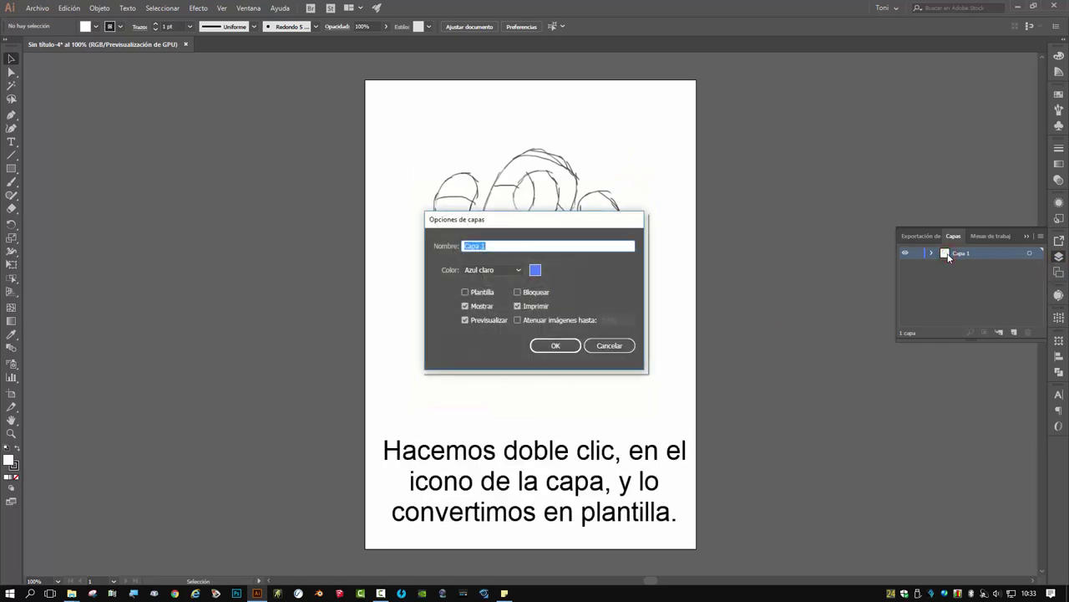
pyautogui.click(465, 292)
pyautogui.click(545, 346)
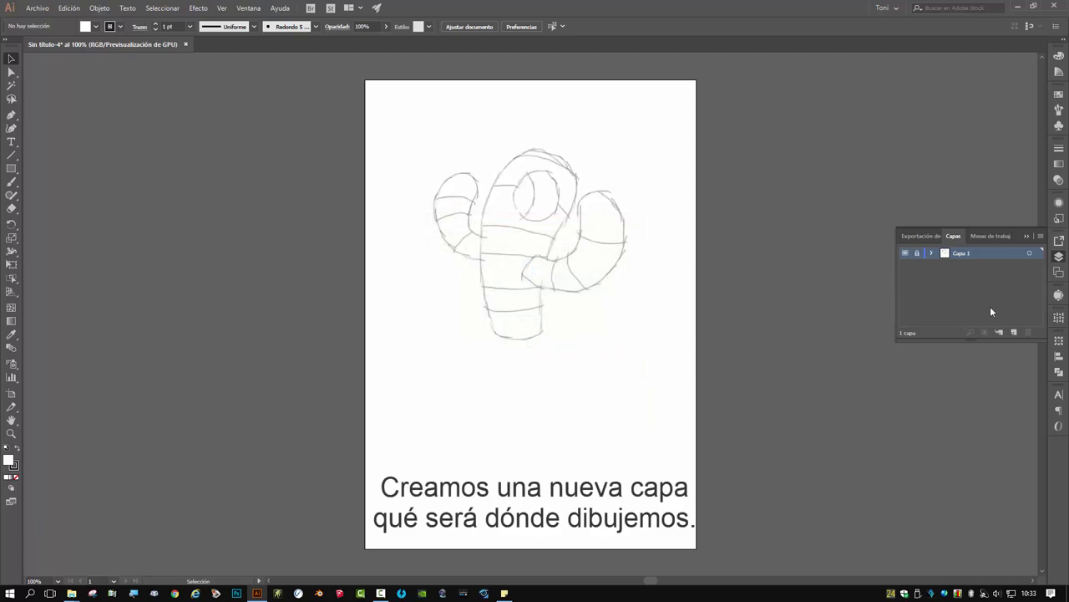
pyautogui.click(1015, 333)
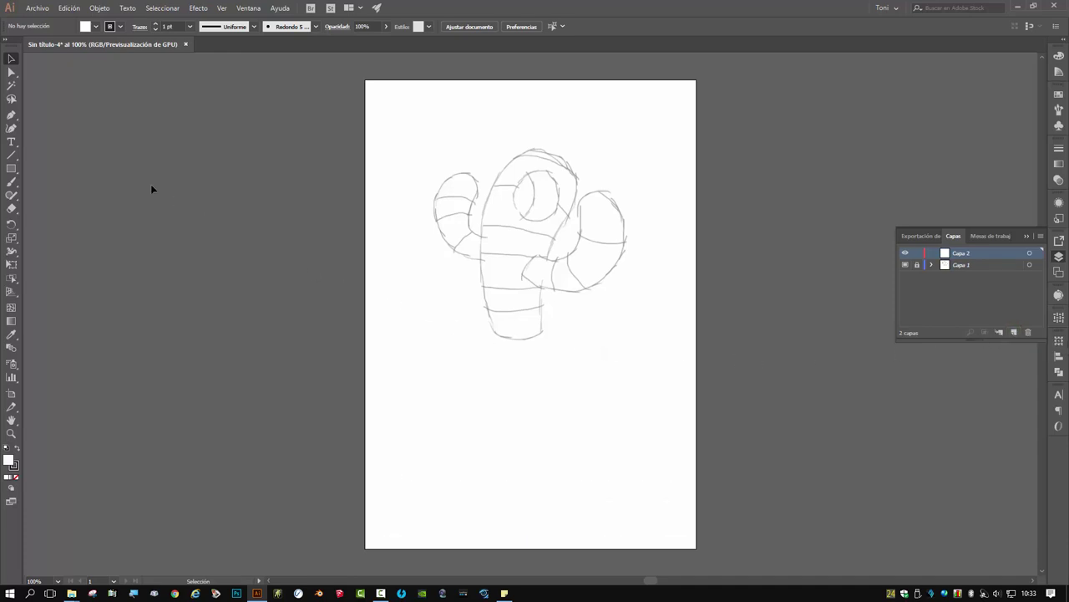
# - Tear off the Pen tool group into a floating panel beside the artboard
pyautogui.click(11, 116)
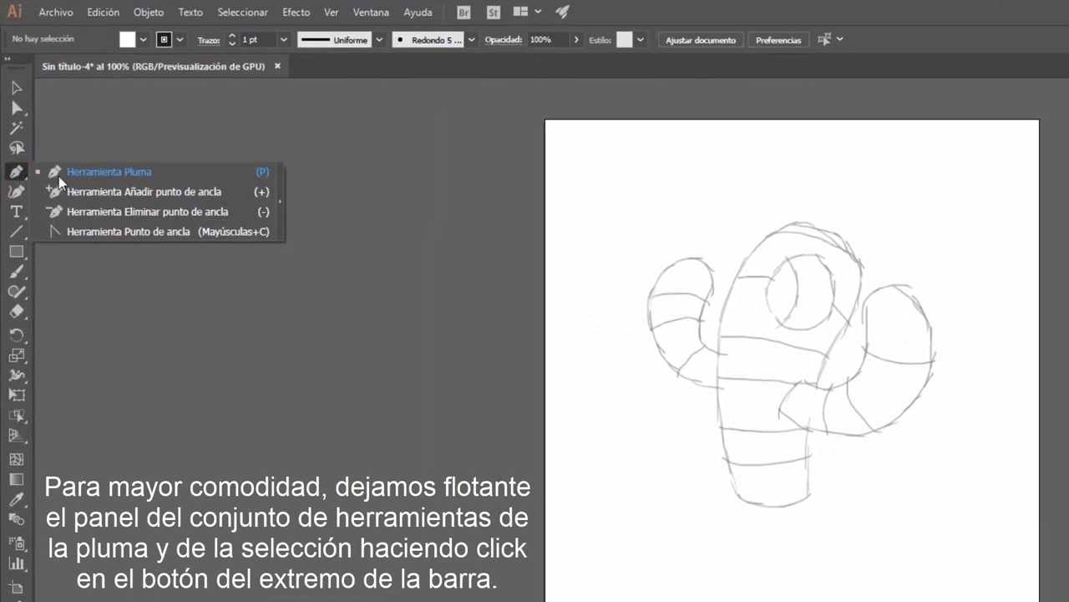
pyautogui.click(281, 201)
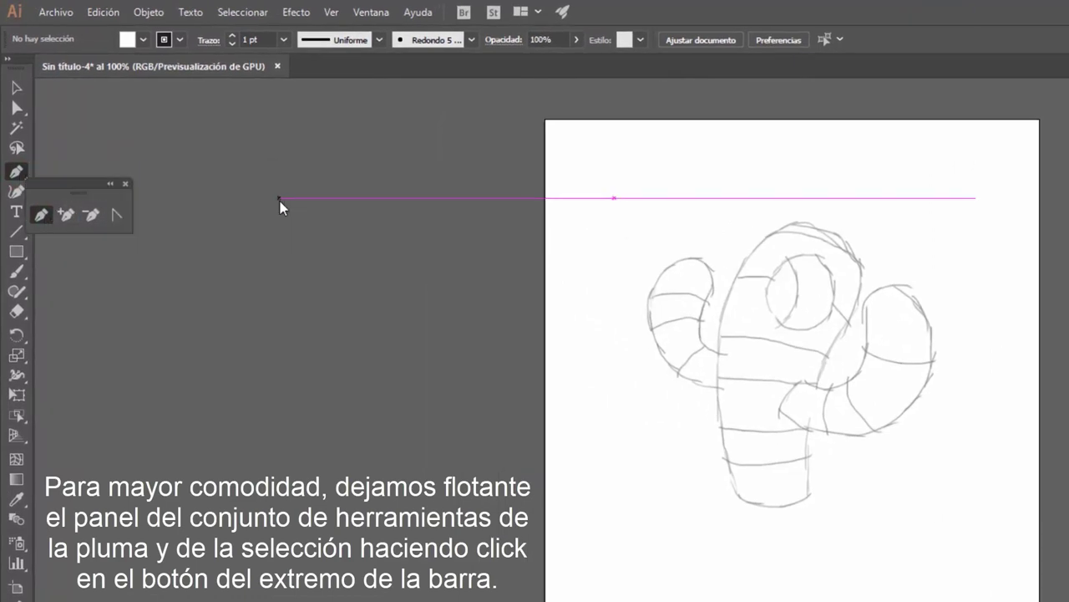
pyautogui.moveTo(85, 183); pyautogui.dragTo(971, 168)
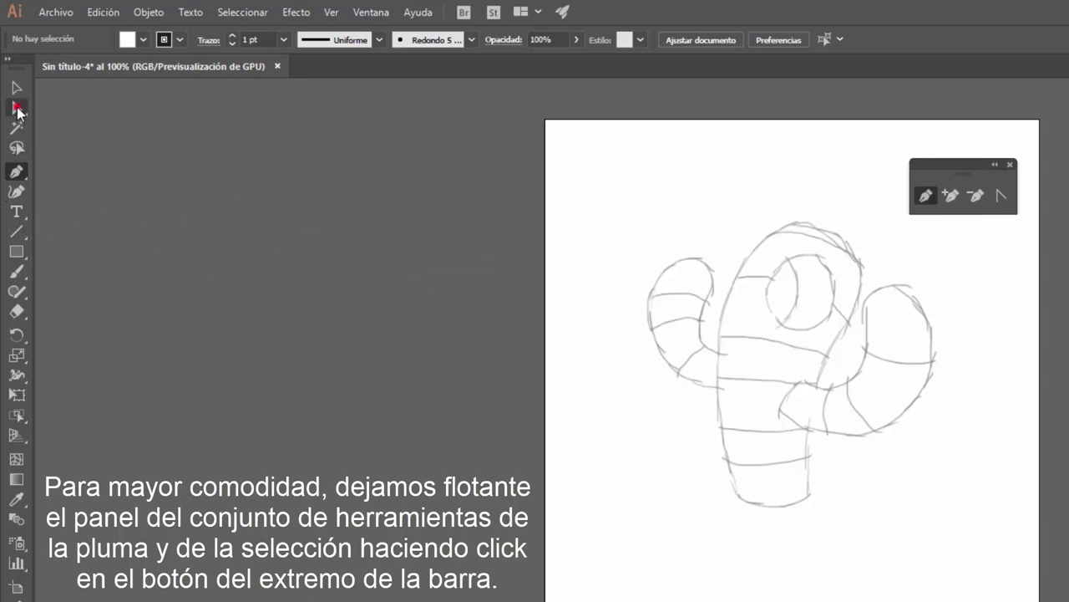
# - Float the Direct Selection tool group near the drawing and set fill to none with a black stroke
pyautogui.click(17, 108)
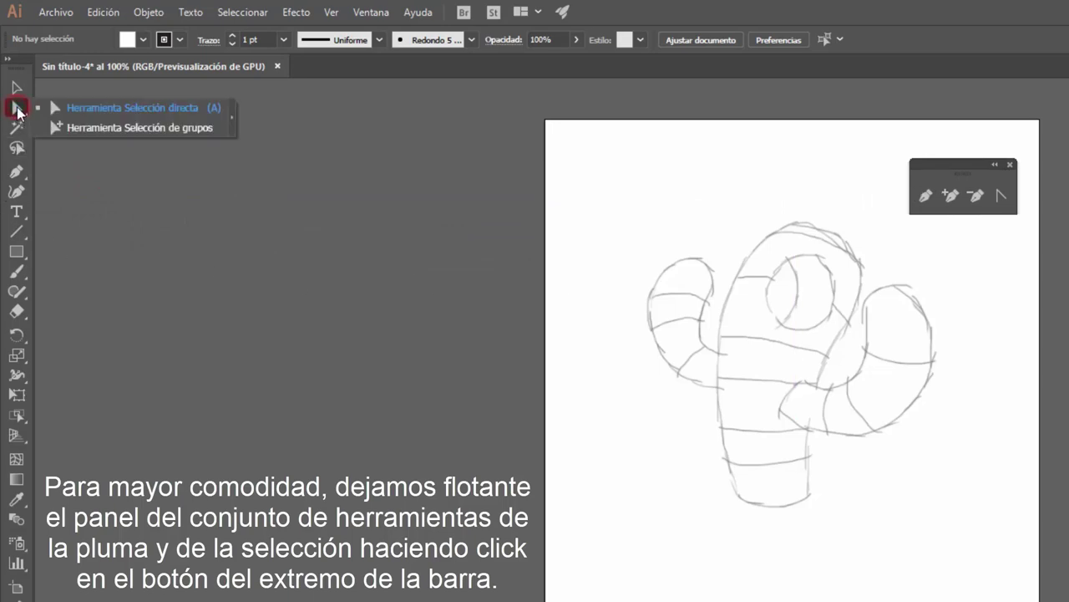
pyautogui.click(232, 120)
pyautogui.moveTo(38, 124)
pyautogui.mouseDown()
pyautogui.moveTo(345, 172)
pyautogui.moveTo(622, 165)
pyautogui.mouseUp()
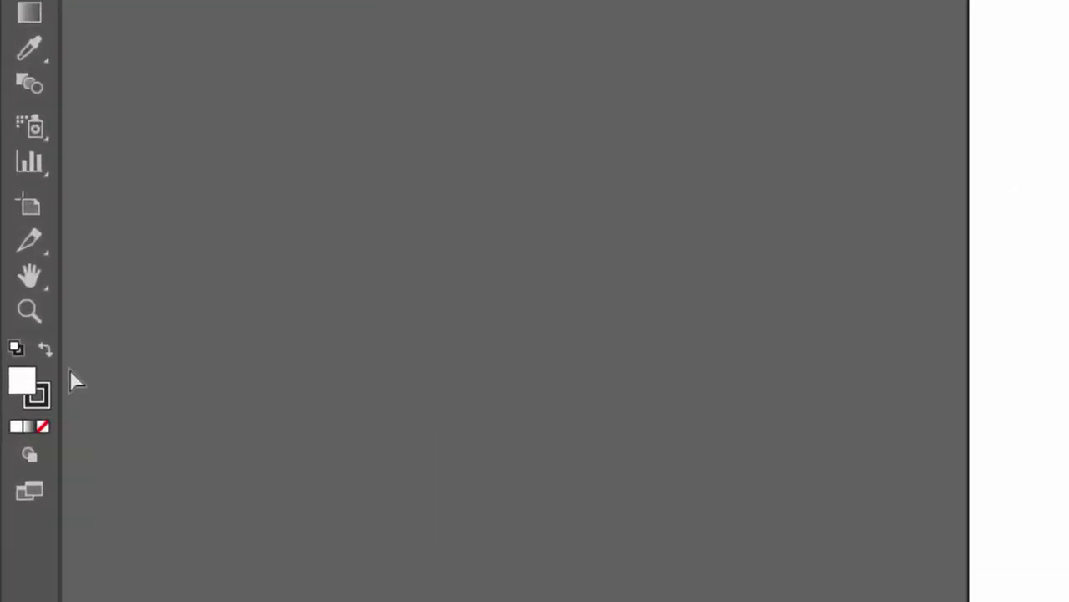
pyautogui.click(78, 360)
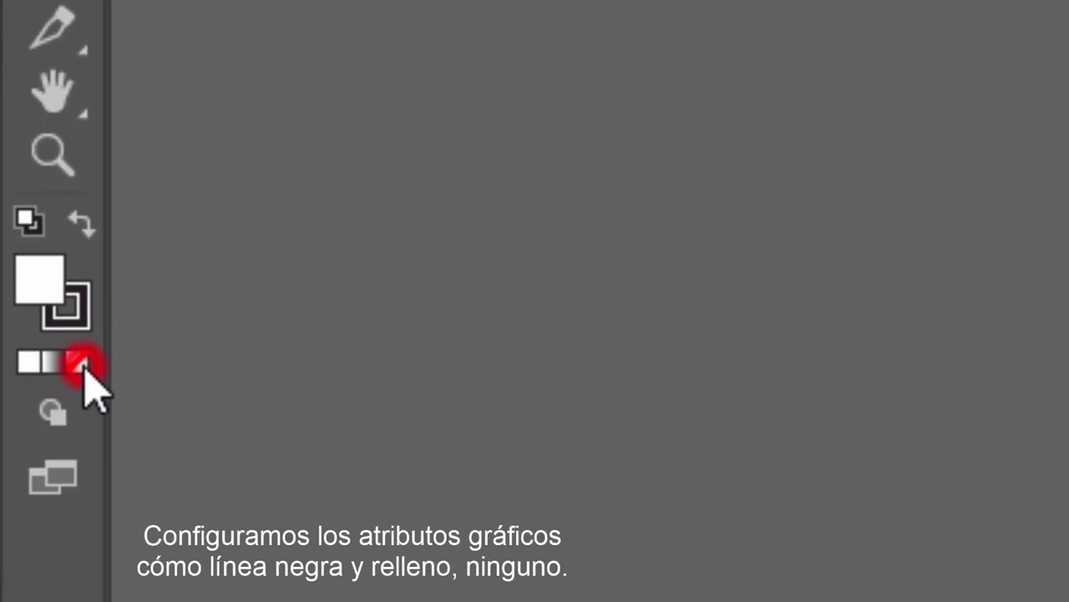
pyautogui.click(75, 306)
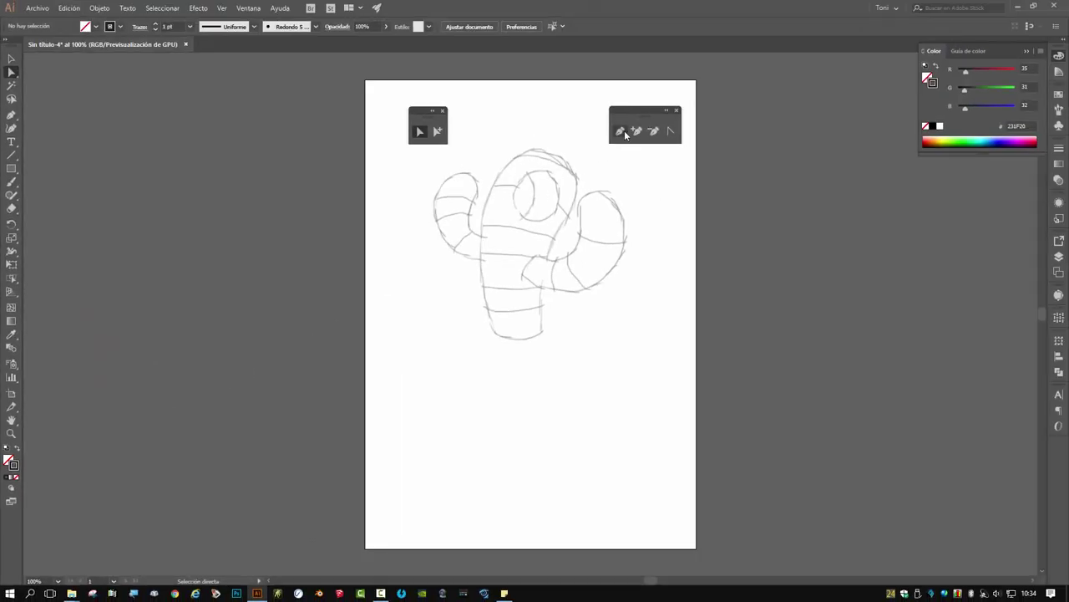
# - Trace the cactus trunk with the Pen as a closed curved path with a sharp bottom-right corner
pyautogui.click(622, 131)
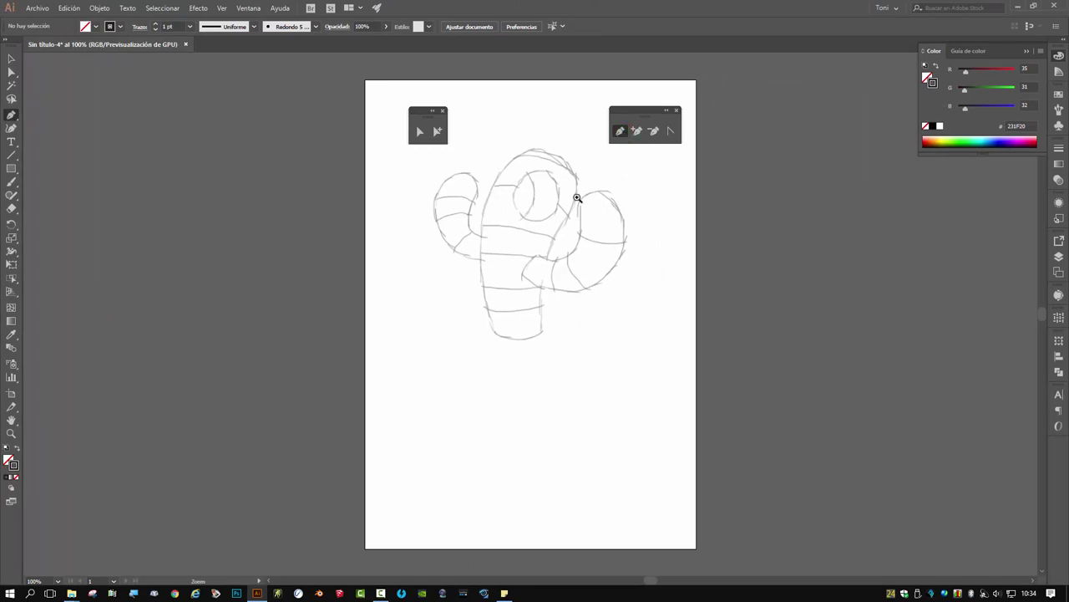
pyautogui.click(540, 225)
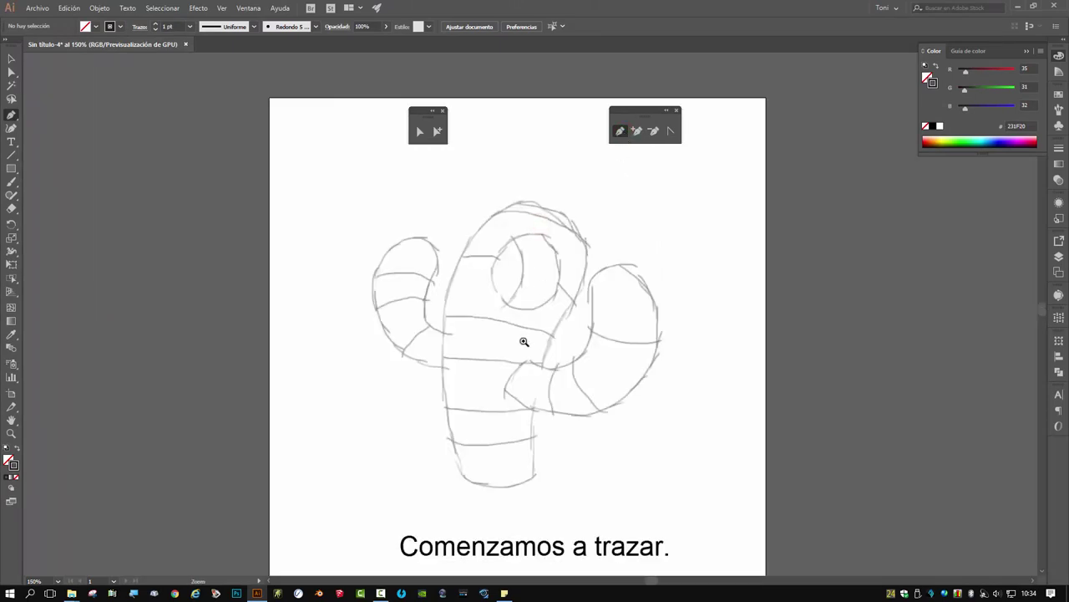
pyautogui.click(460, 474)
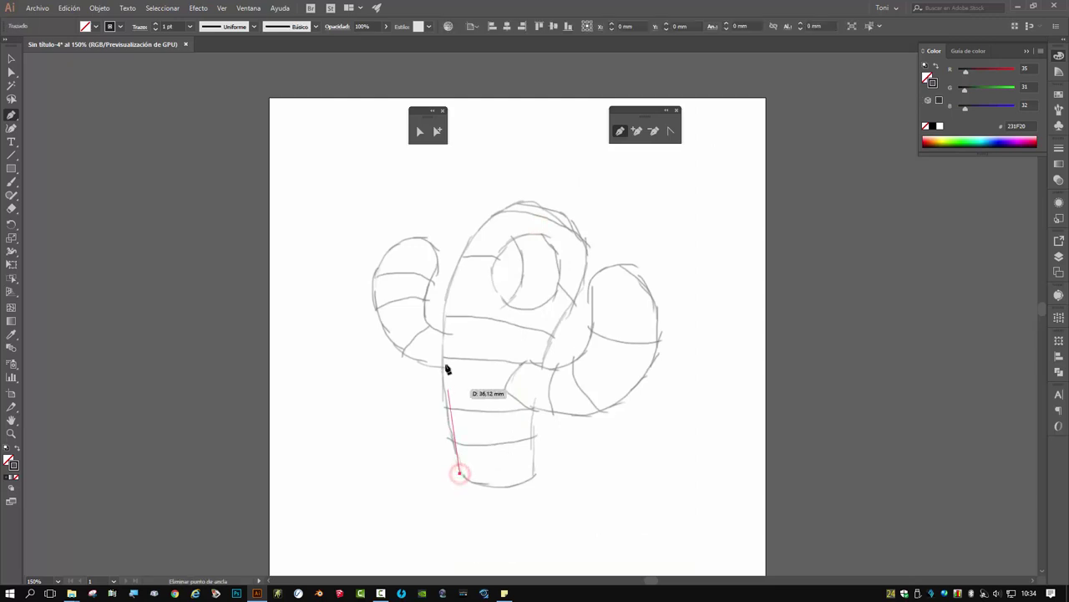
pyautogui.moveTo(474, 234); pyautogui.dragTo(541, 137)
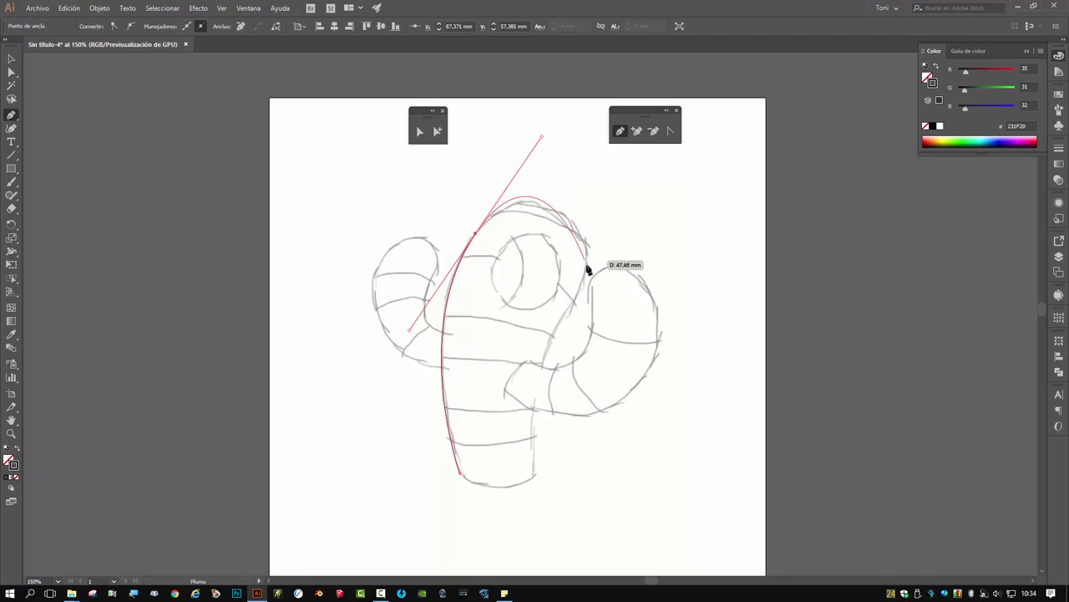
pyautogui.moveTo(585, 244); pyautogui.dragTo(551, 339)
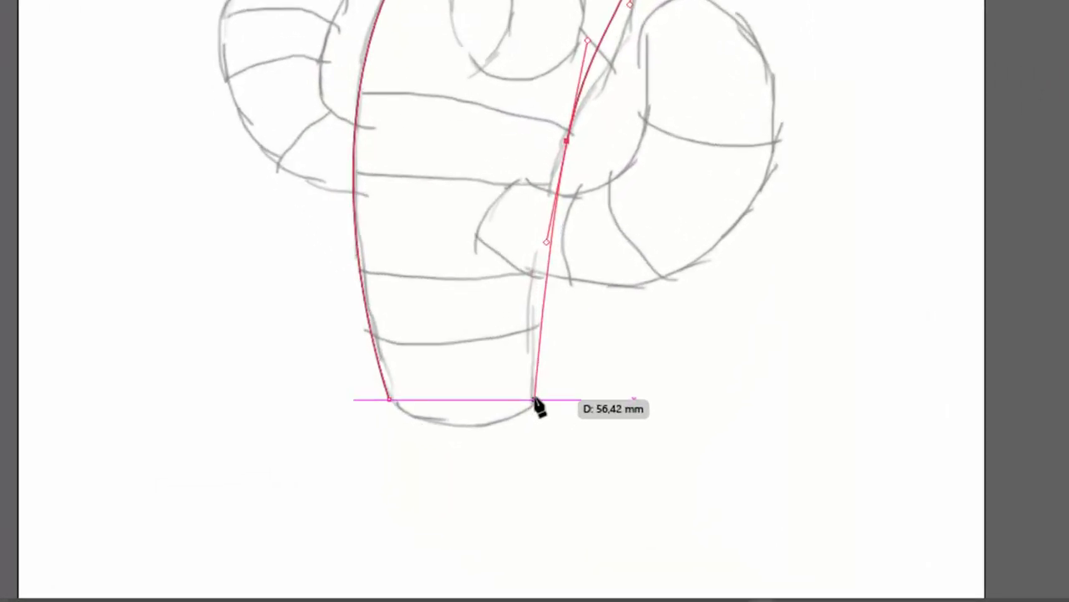
pyautogui.moveTo(535, 335); pyautogui.dragTo(571, 489)
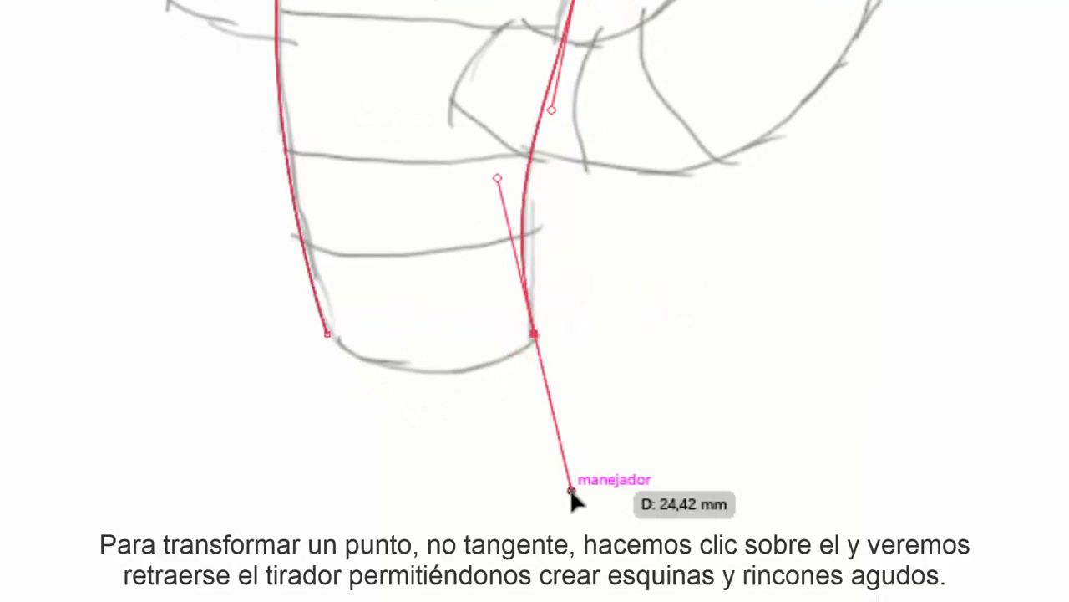
pyautogui.click(534, 335)
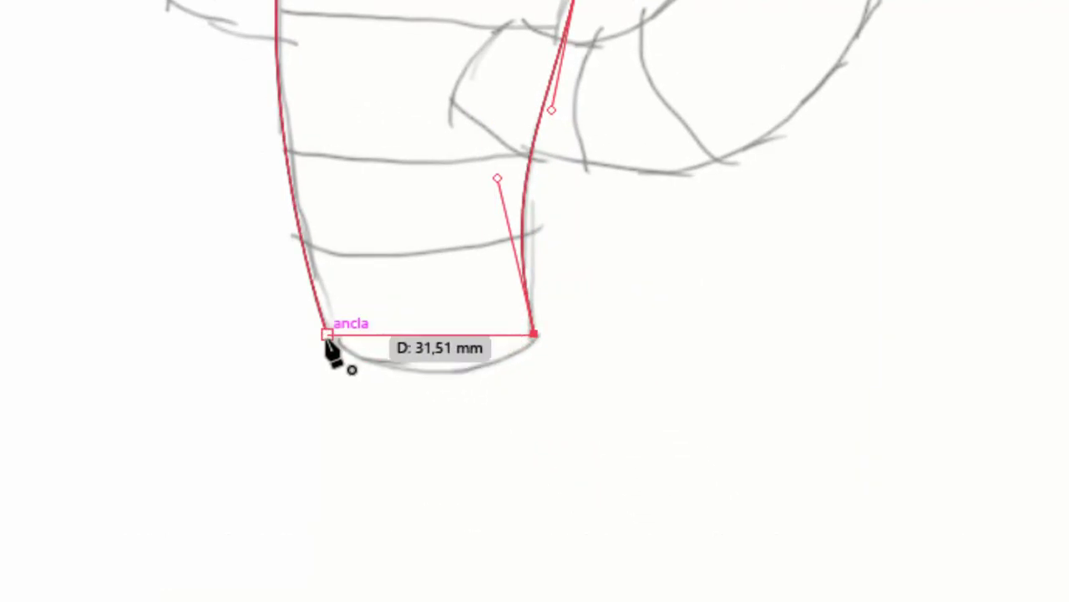
pyautogui.moveTo(325, 334); pyautogui.dragTo(451, 388)
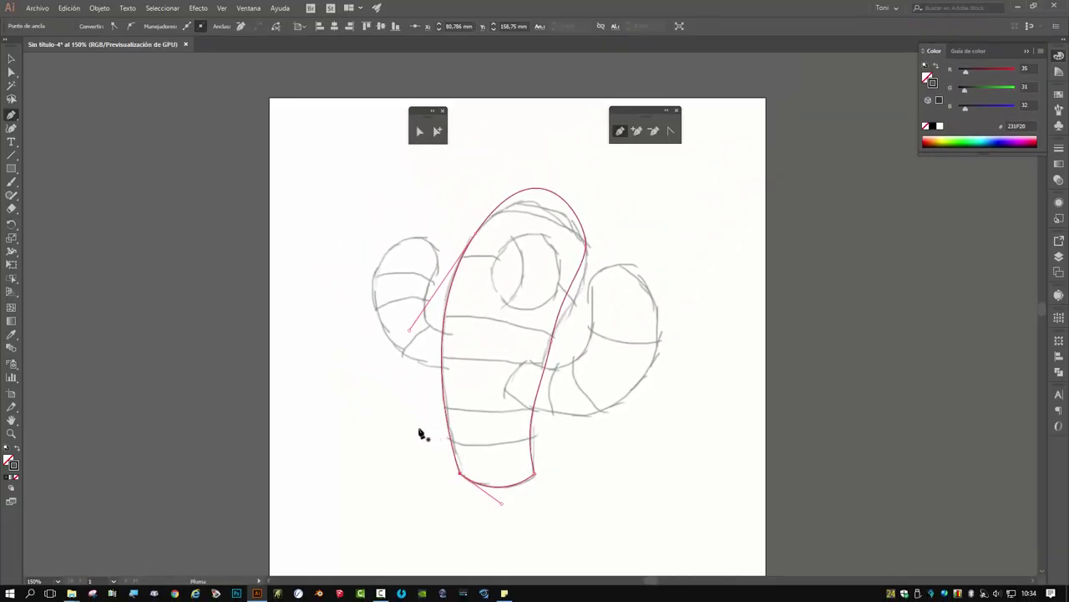
# - Drag the trunk's right-side and top anchor handles so the outline hugs the sketch
pyautogui.click(421, 132)
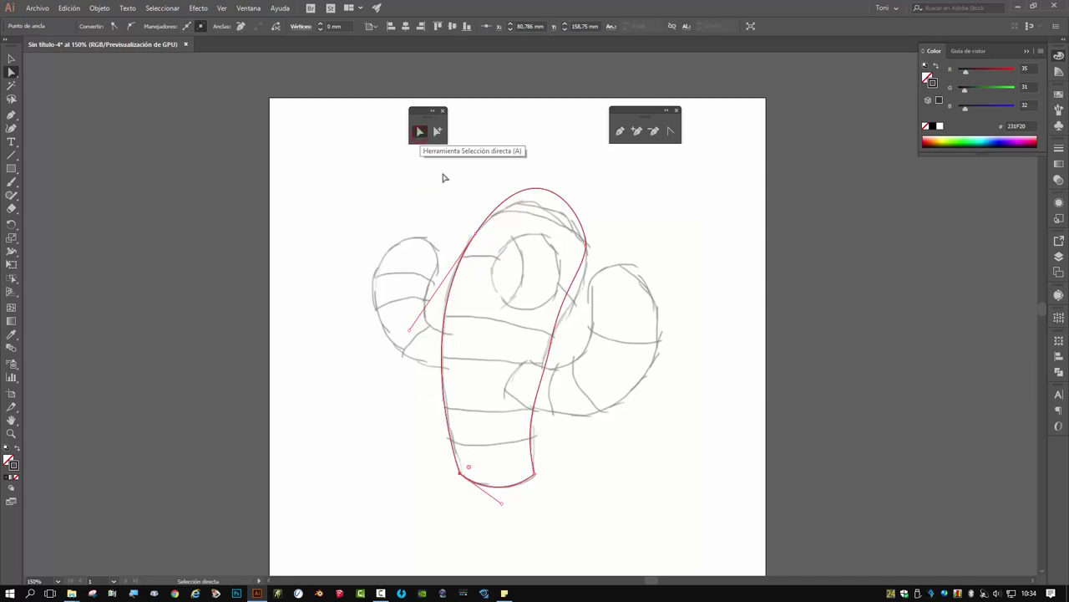
pyautogui.click(552, 340)
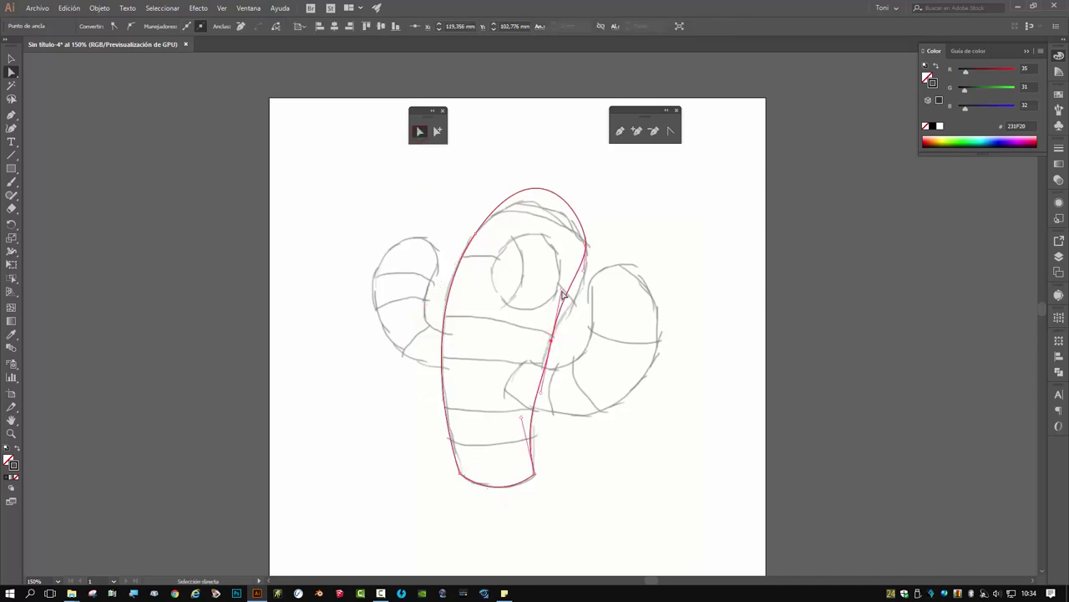
pyautogui.moveTo(563, 289); pyautogui.dragTo(579, 298)
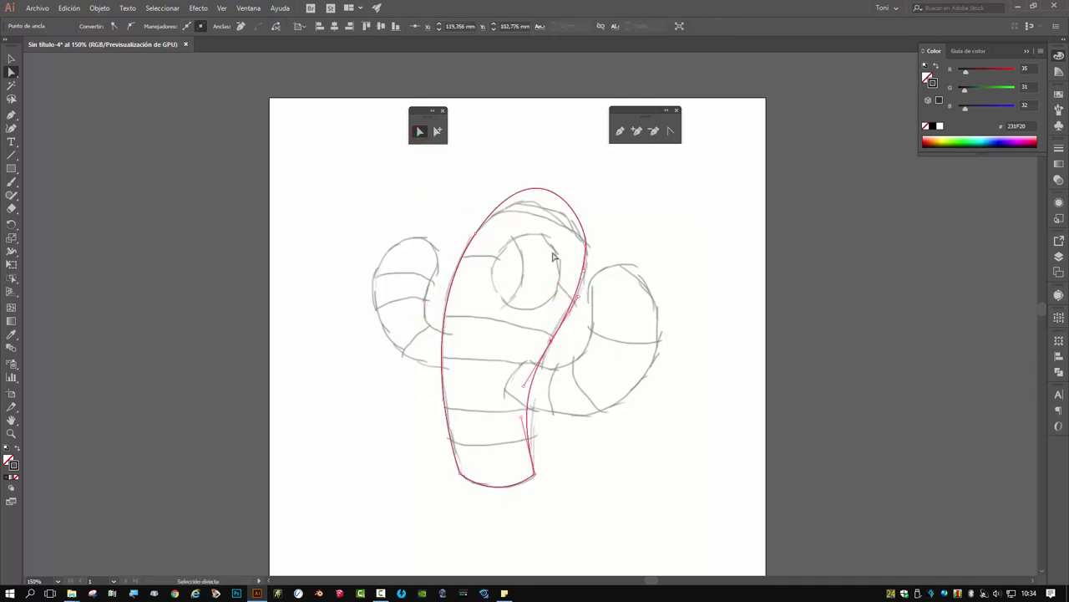
pyautogui.click(588, 245)
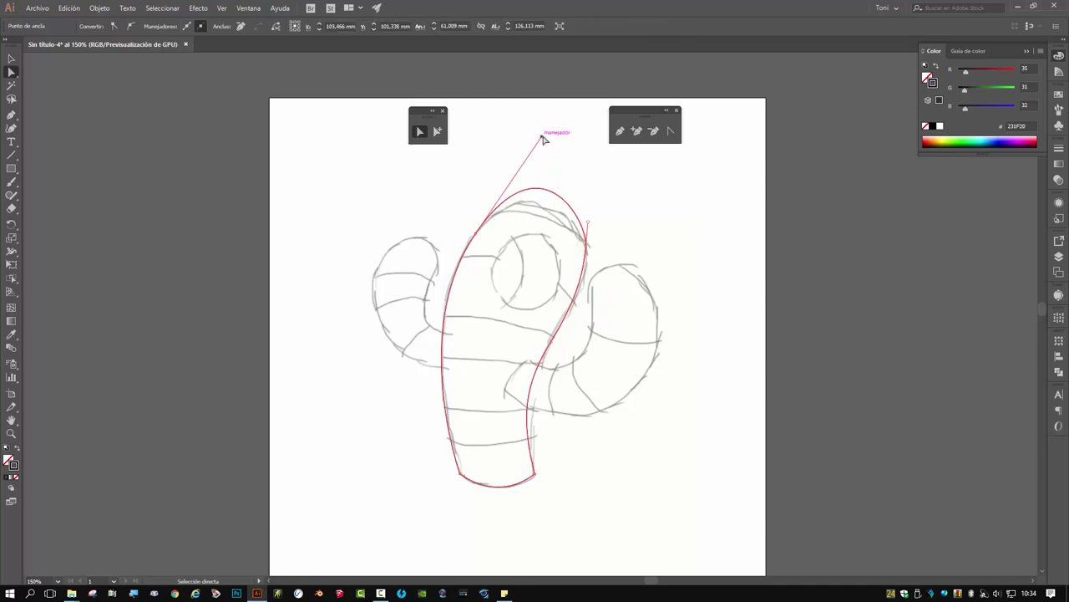
pyautogui.moveTo(541, 136); pyautogui.dragTo(519, 165)
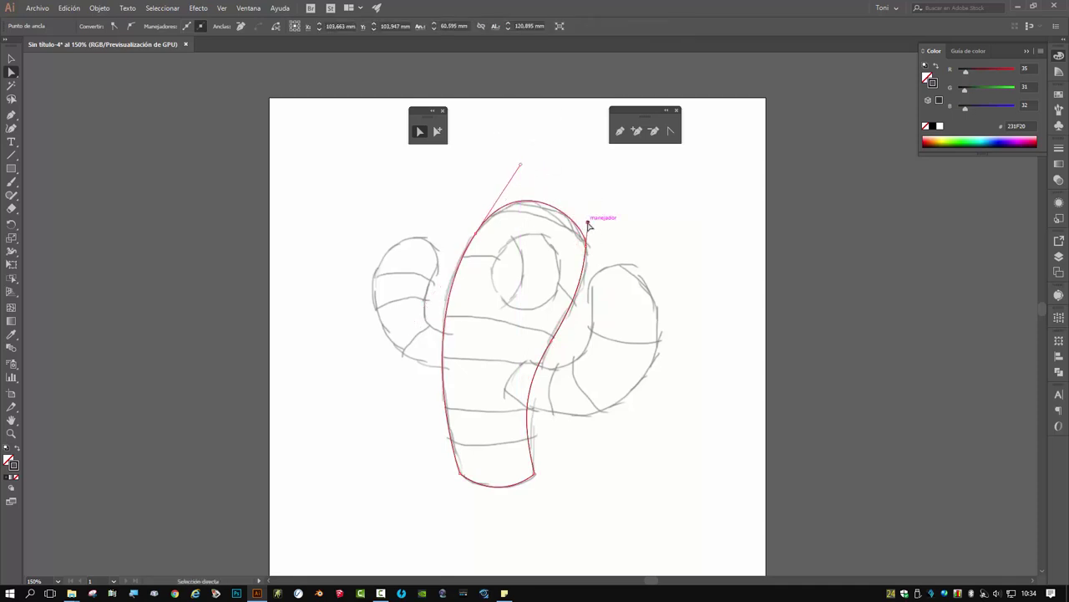
pyautogui.moveTo(588, 221); pyautogui.dragTo(582, 220)
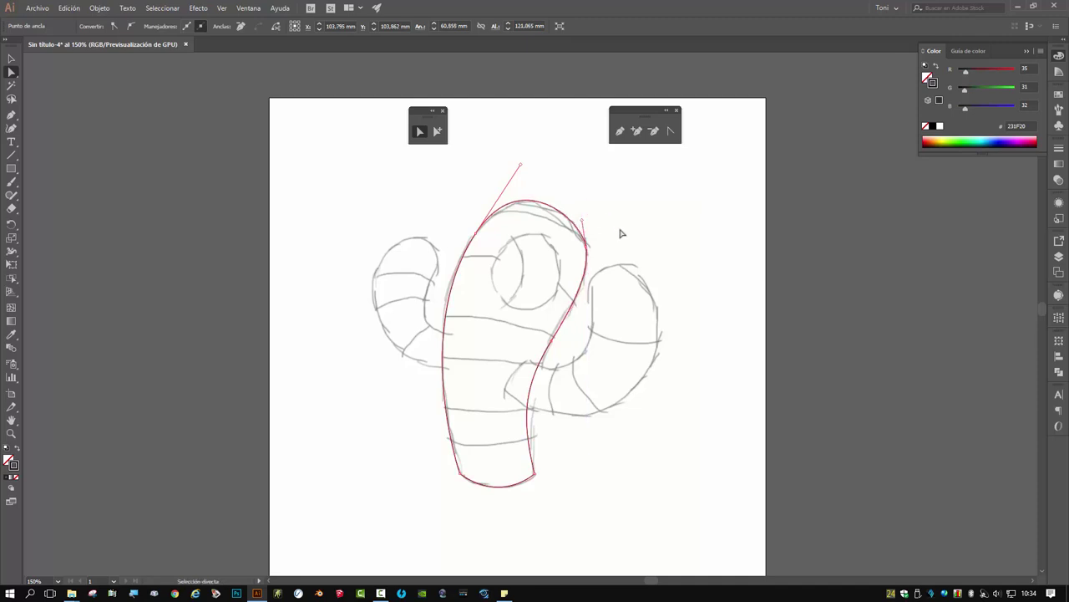
pyautogui.click(620, 136)
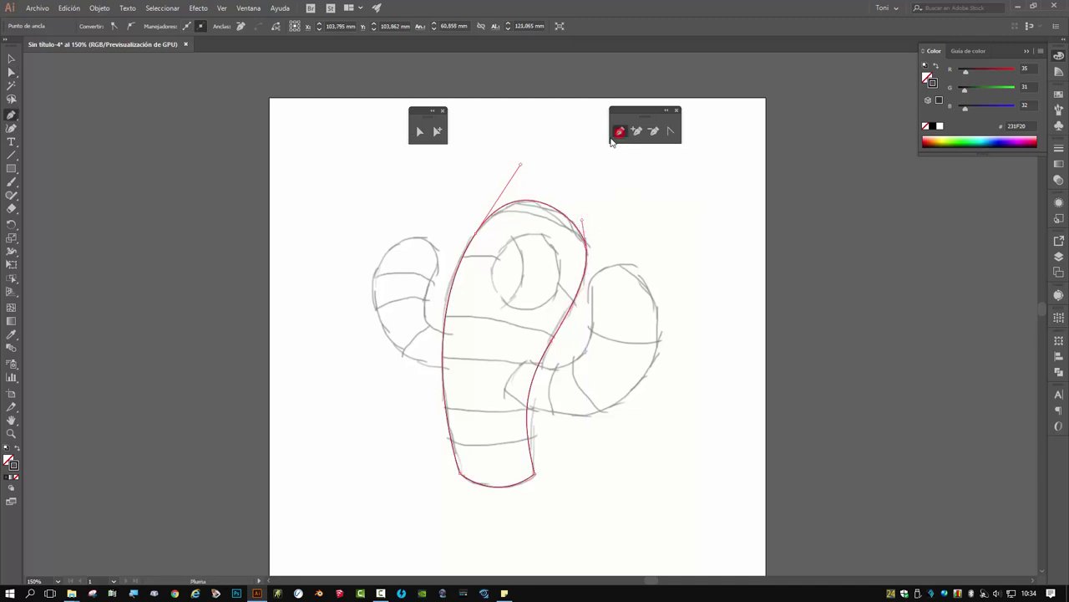
# - Trace the left arm with the Pen as an open curved path ending at the trunk
pyautogui.click(455, 334)
pyautogui.moveTo(430, 280); pyautogui.dragTo(450, 224)
pyautogui.moveTo(413, 239); pyautogui.dragTo(403, 239)
pyautogui.click(380, 320)
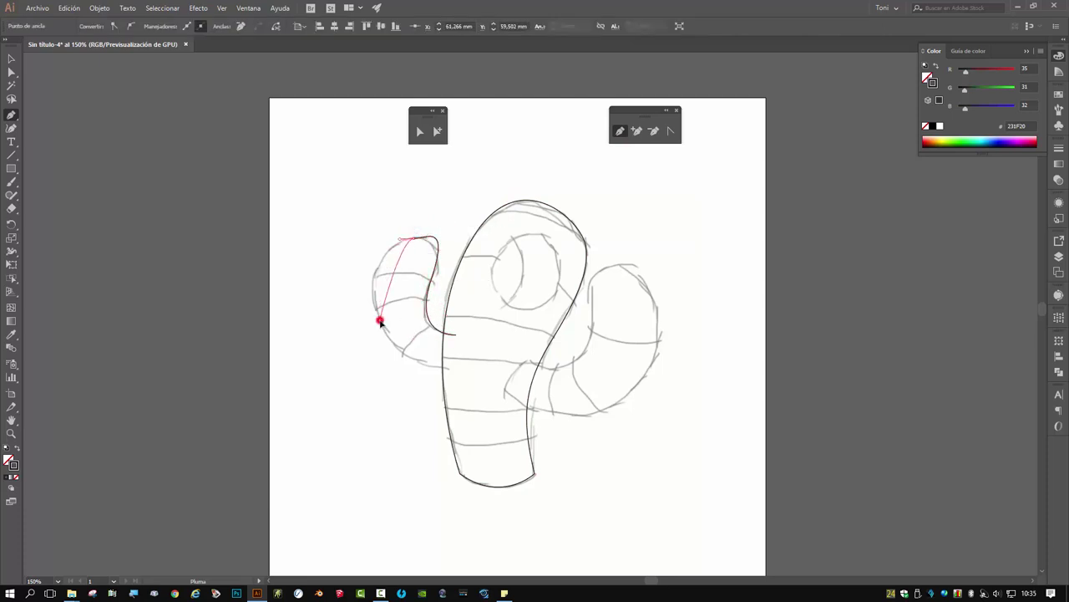
pyautogui.moveTo(380, 320); pyautogui.dragTo(399, 375)
pyautogui.click(452, 368)
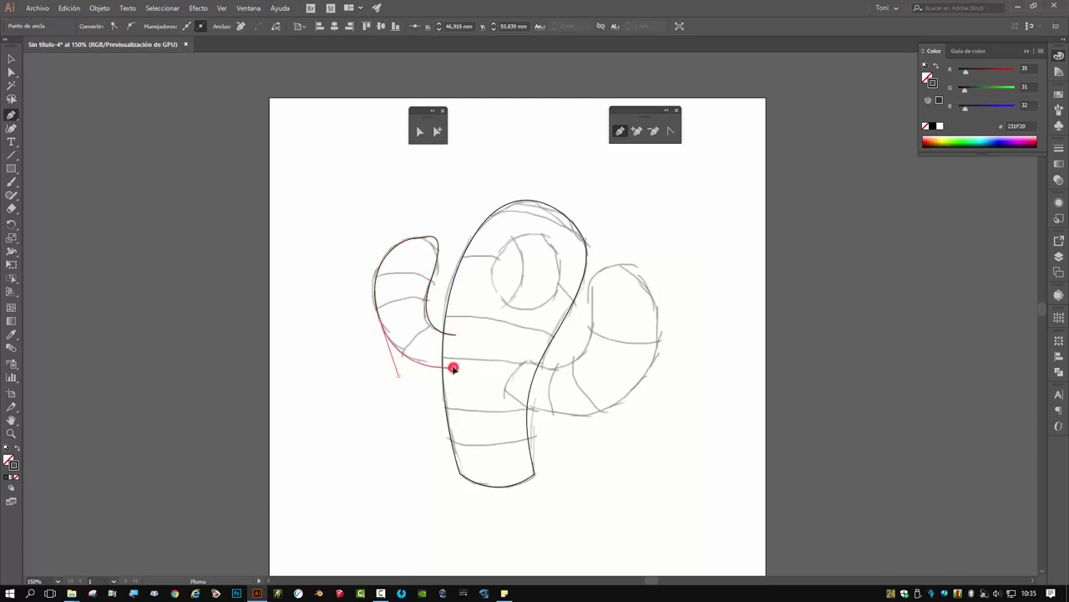
# - Reshape the left arm's top curve, deselect it, and begin the right arm's outline
pyautogui.click(419, 131)
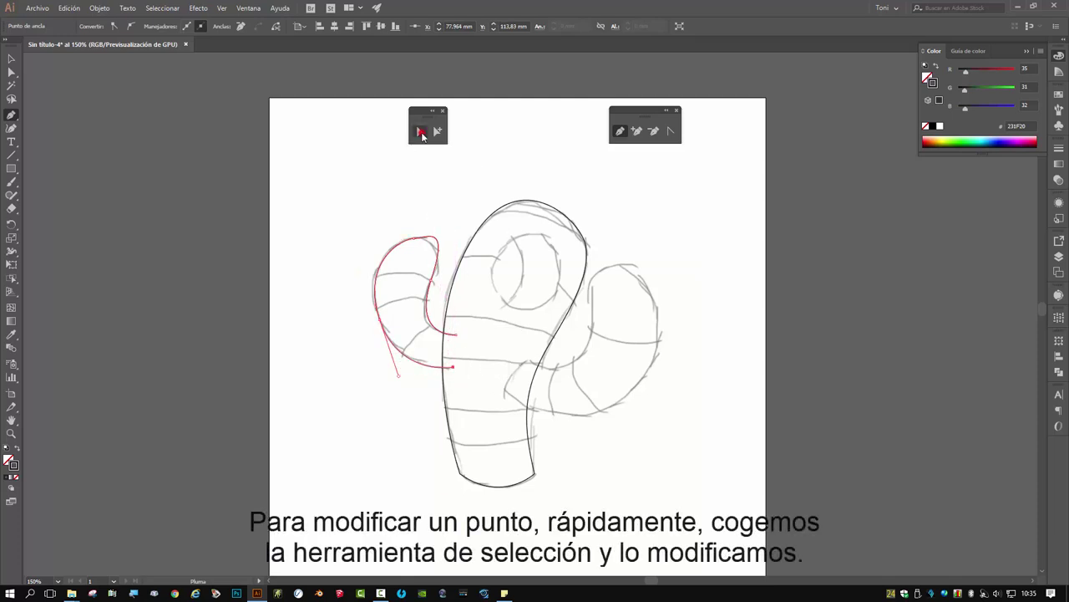
pyautogui.click(413, 240)
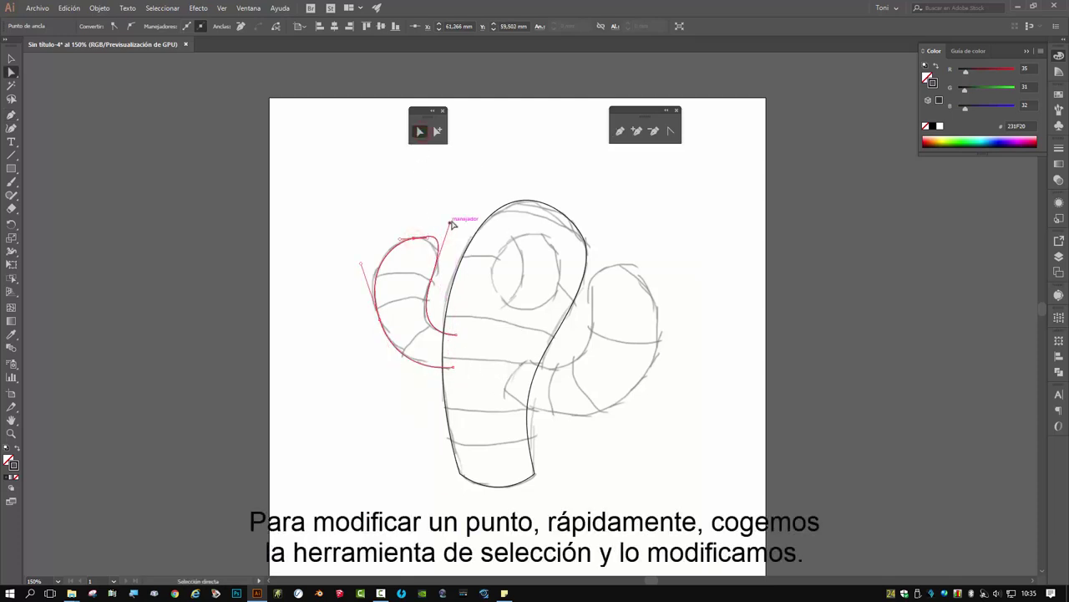
pyautogui.moveTo(450, 226); pyautogui.dragTo(451, 251)
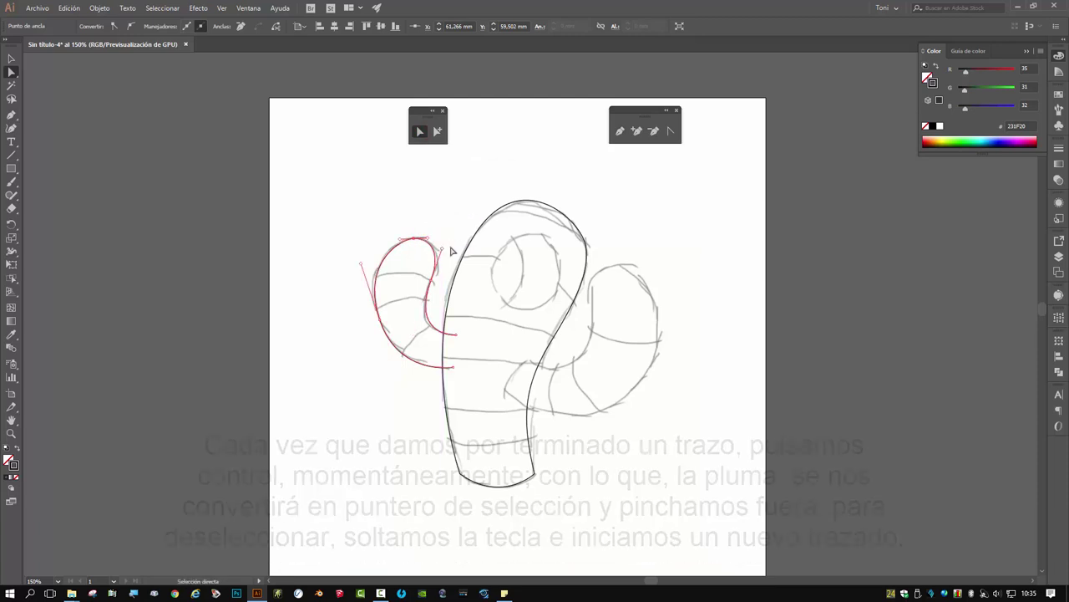
pyautogui.press('ctrl')
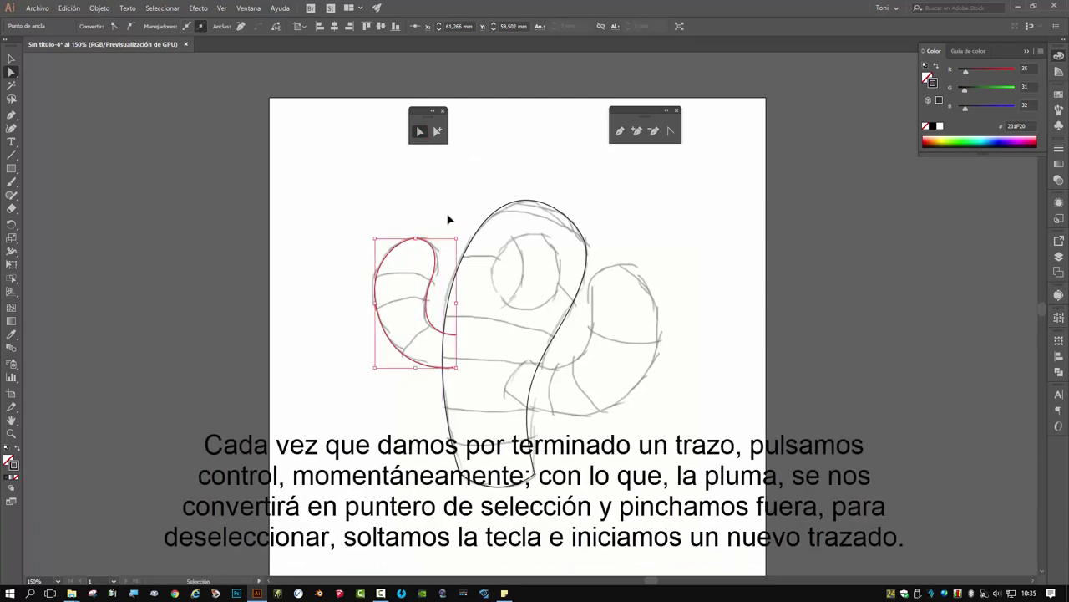
pyautogui.keyDown('ctrl'); pyautogui.click(444, 209); pyautogui.keyUp('ctrl')
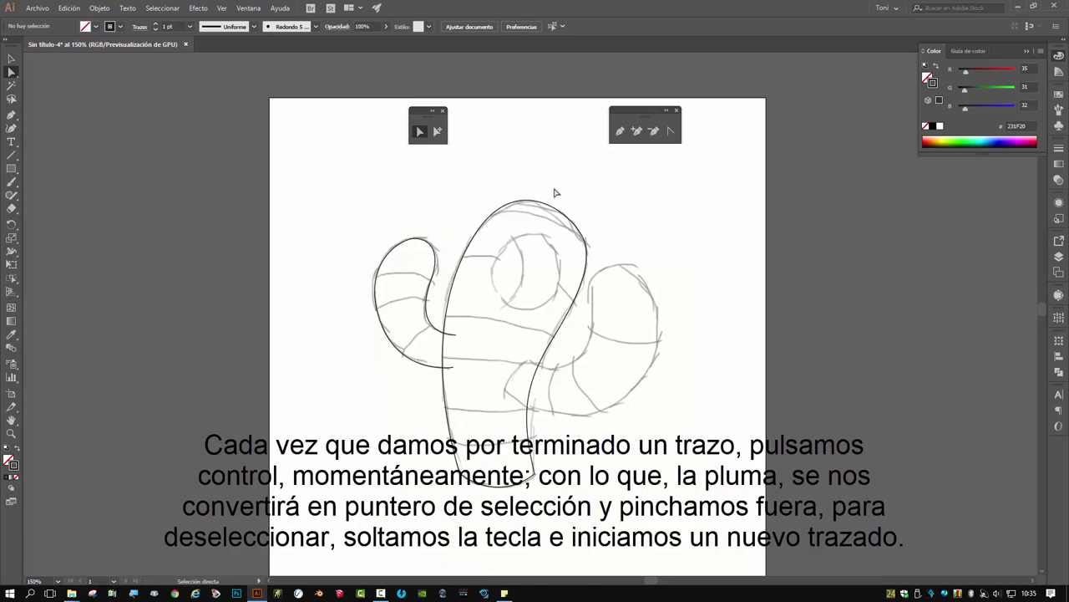
pyautogui.click(619, 133)
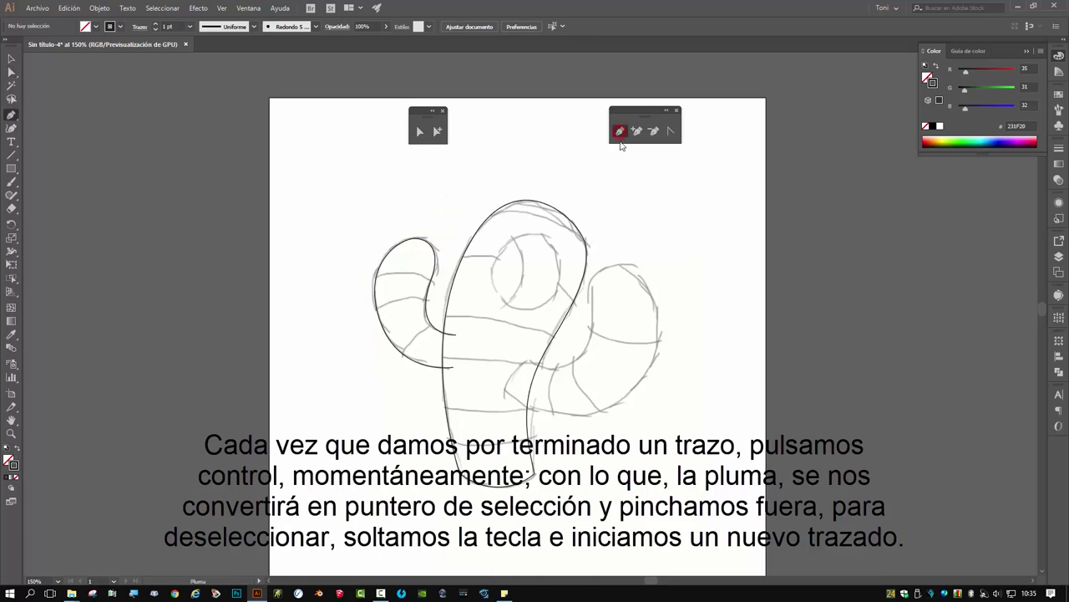
pyautogui.click(506, 389)
pyautogui.moveTo(529, 360)
pyautogui.mouseDown()
pyautogui.moveTo(609, 303)
pyautogui.moveTo(614, 266)
pyautogui.mouseUp()
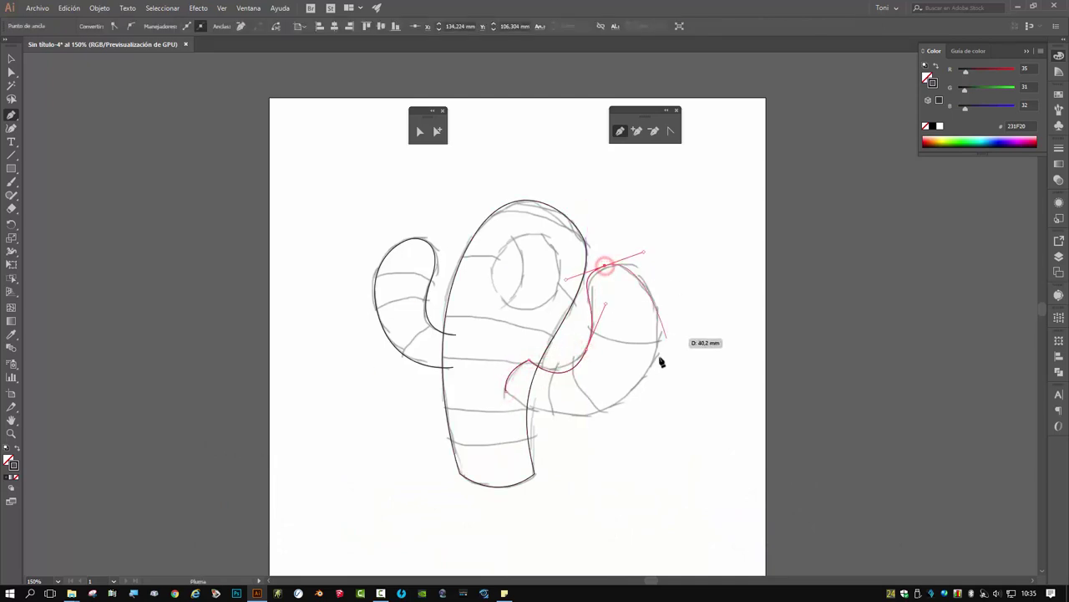
# - Close the right arm's pen outline and reshape its outer and inner curves to fit the sketch
pyautogui.moveTo(619, 398); pyautogui.dragTo(599, 423)
pyautogui.moveTo(507, 392); pyautogui.dragTo(472, 356)
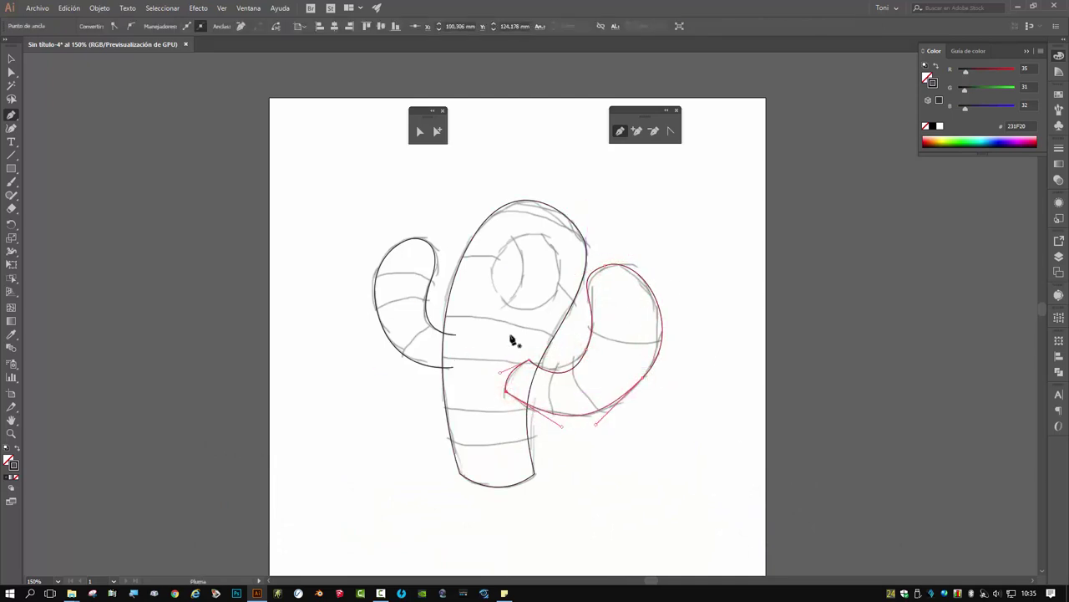
pyautogui.click(419, 131)
pyautogui.click(604, 268)
pyautogui.moveTo(566, 281); pyautogui.dragTo(614, 267)
pyautogui.moveTo(688, 332); pyautogui.dragTo(675, 336)
pyautogui.click(585, 349)
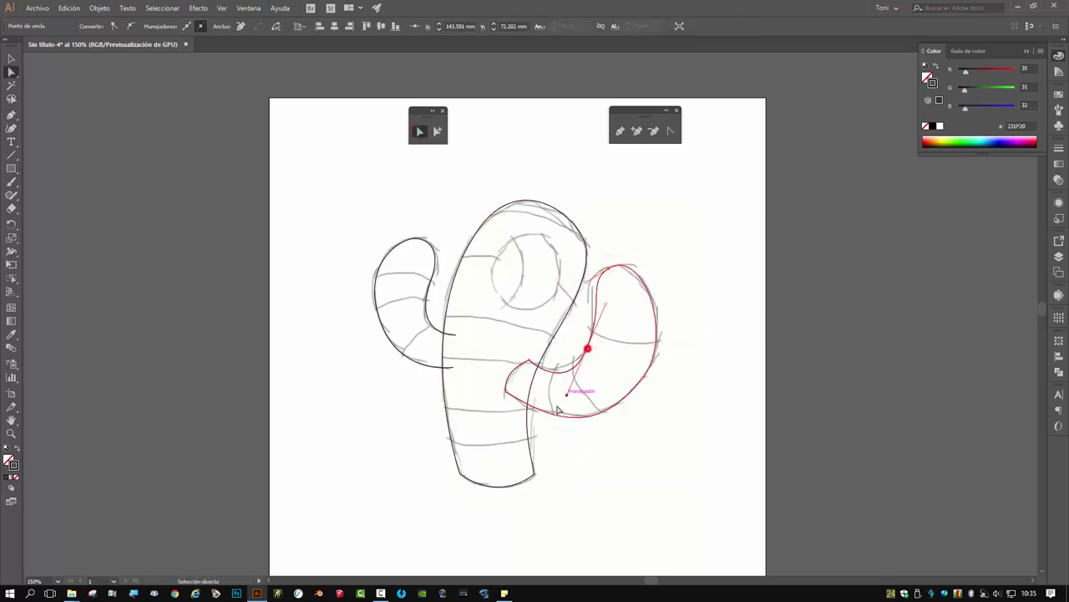
pyautogui.moveTo(565, 389)
pyautogui.mouseDown()
pyautogui.moveTo(588, 282)
pyautogui.moveTo(562, 292)
pyautogui.mouseUp()
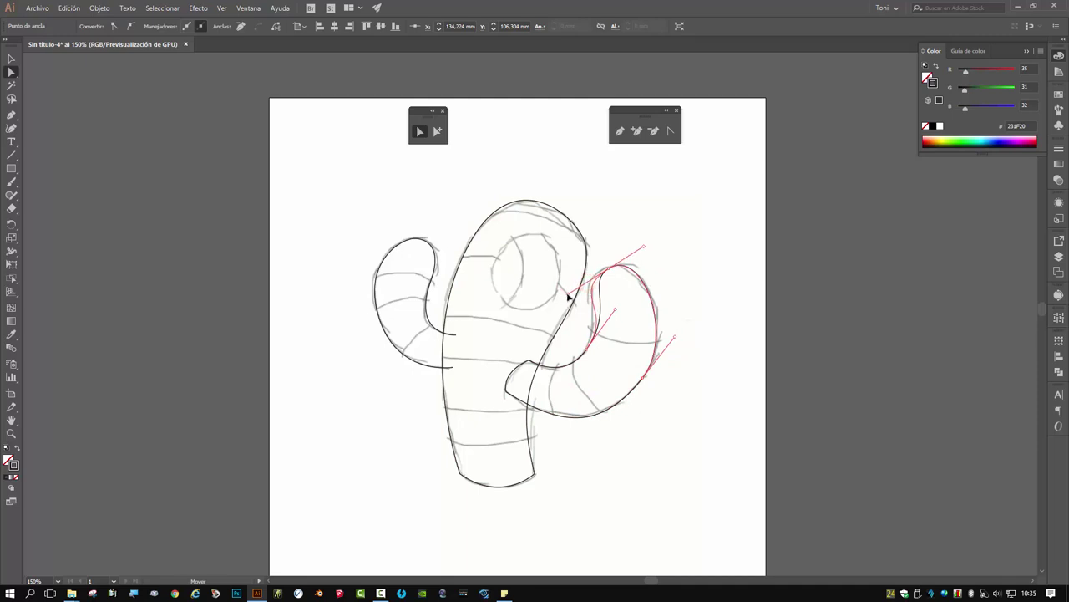
pyautogui.click(591, 345)
# - Draw an ellipse over the sketched trunk circle and Alt-drag a narrower 23.989 mm copy to its left
pyautogui.moveTo(12, 168); pyautogui.dragTo(59, 202)
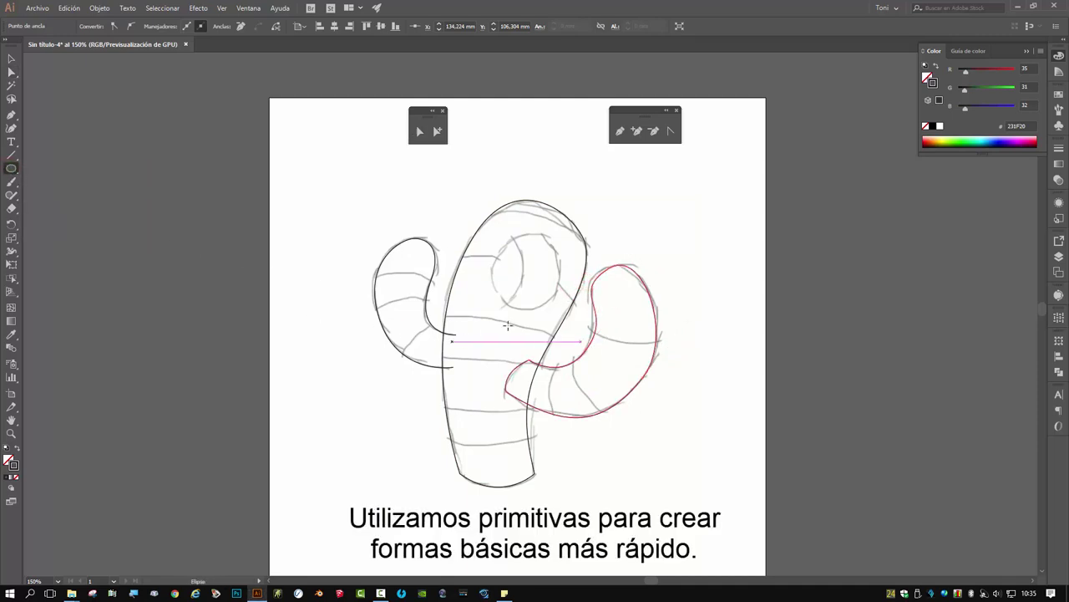
pyautogui.moveTo(525, 273); pyautogui.dragTo(562, 311)
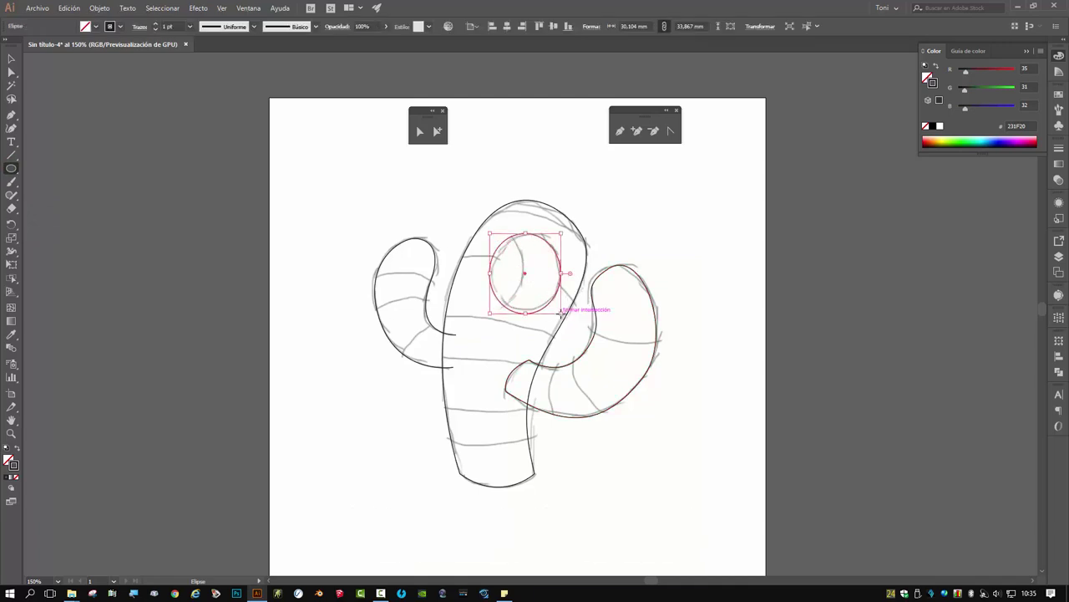
pyautogui.click(13, 58)
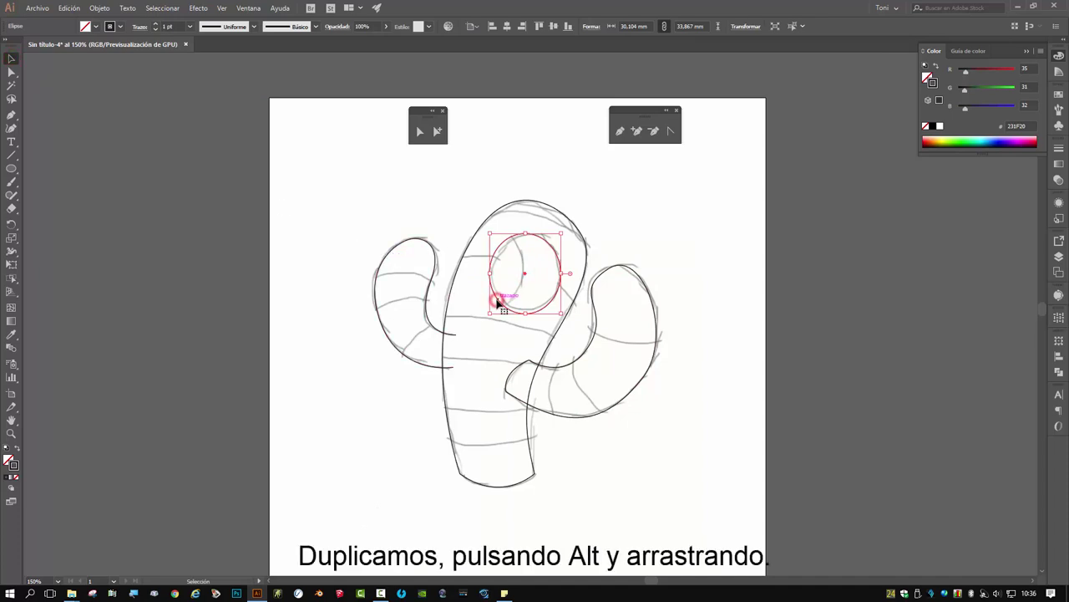
pyautogui.moveTo(498, 303)
pyautogui.mouseDown()
pyautogui.moveTo(464, 302)
pyautogui.moveTo(467, 277)
pyautogui.mouseUp()
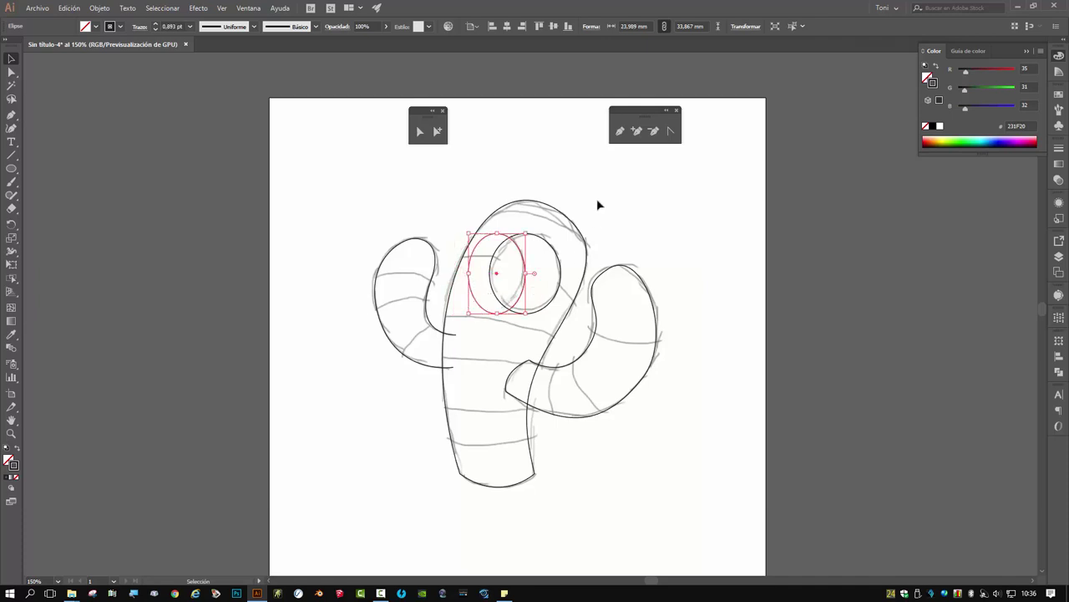
# - Draw overshooting pen lines across the top and upper body of the cactus trunk
pyautogui.click(621, 131)
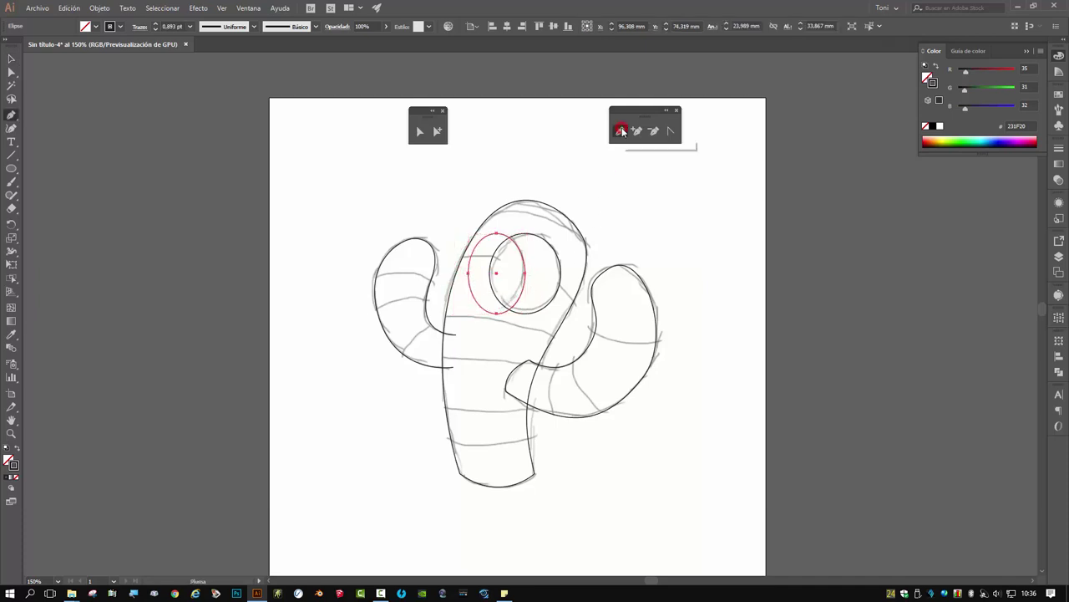
pyautogui.click(472, 217)
pyautogui.moveTo(595, 249); pyautogui.dragTo(676, 312)
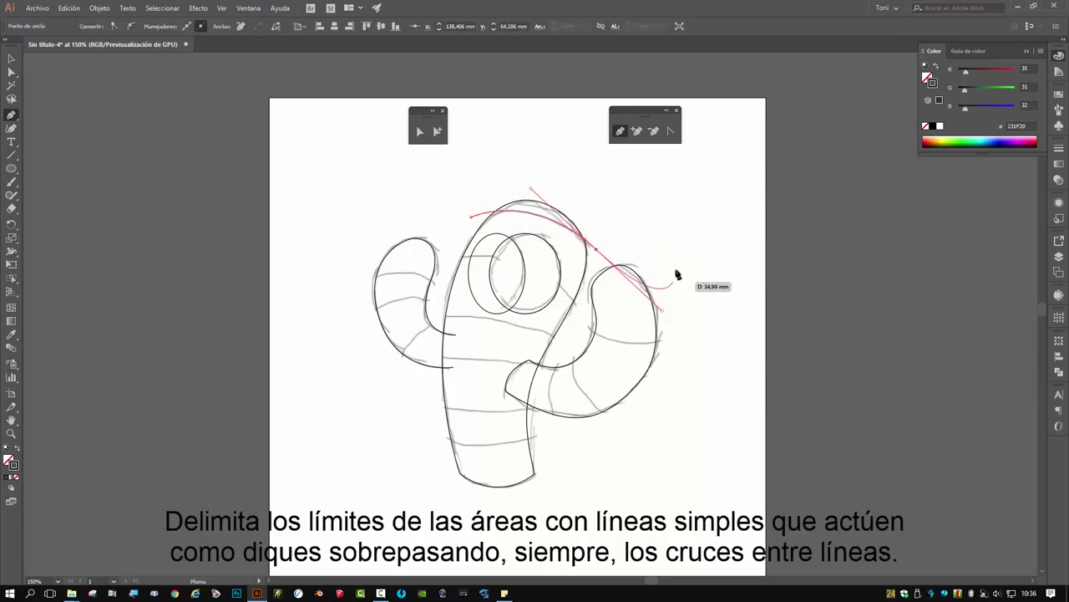
pyautogui.keyDown('ctrl'); pyautogui.click(676, 267); pyautogui.keyUp('ctrl')
pyautogui.click(446, 261)
pyautogui.moveTo(580, 305)
pyautogui.mouseDown()
pyautogui.moveTo(618, 353)
pyautogui.moveTo(607, 379)
pyautogui.moveTo(627, 393)
pyautogui.mouseUp()
pyautogui.keyDown('ctrl'); pyautogui.click(674, 270); pyautogui.keyUp('ctrl')
pyautogui.click(434, 318)
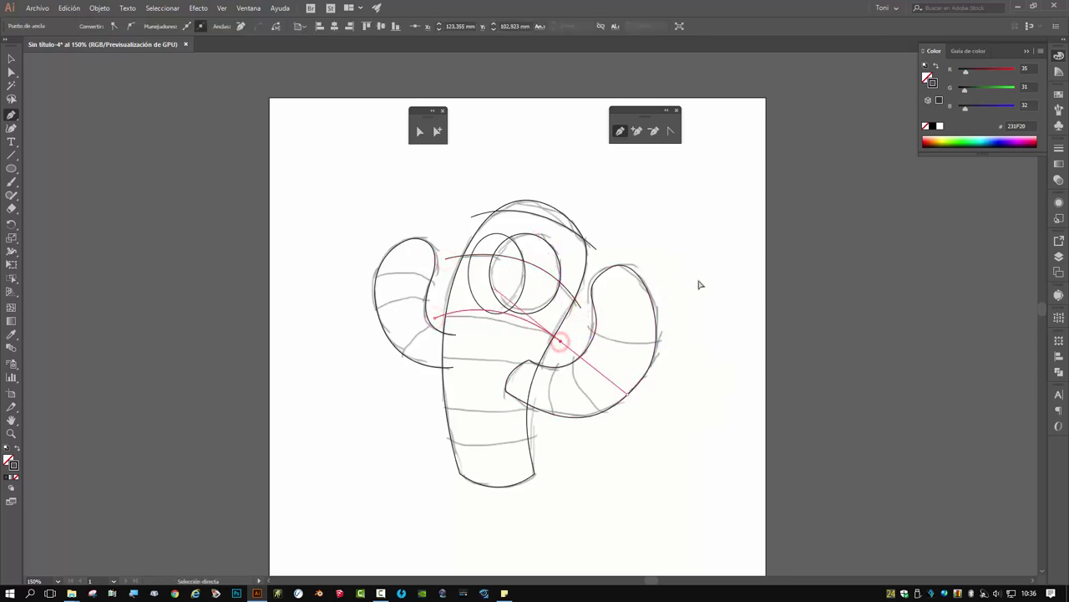
# - Add overshooting stripe lines across the middle and lower trunk
pyautogui.keyDown('ctrl'); pyautogui.click(494, 286); pyautogui.keyUp('ctrl')
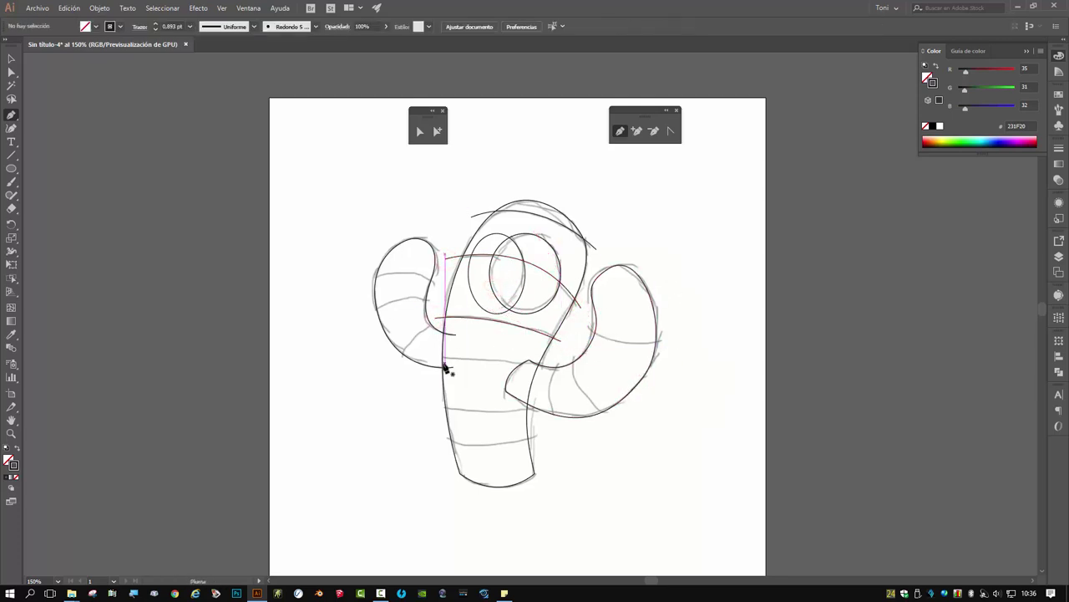
pyautogui.click(430, 356)
pyautogui.moveTo(551, 363); pyautogui.dragTo(625, 354)
pyautogui.keyDown('ctrl'); pyautogui.click(644, 443); pyautogui.keyUp('ctrl')
pyautogui.click(432, 404)
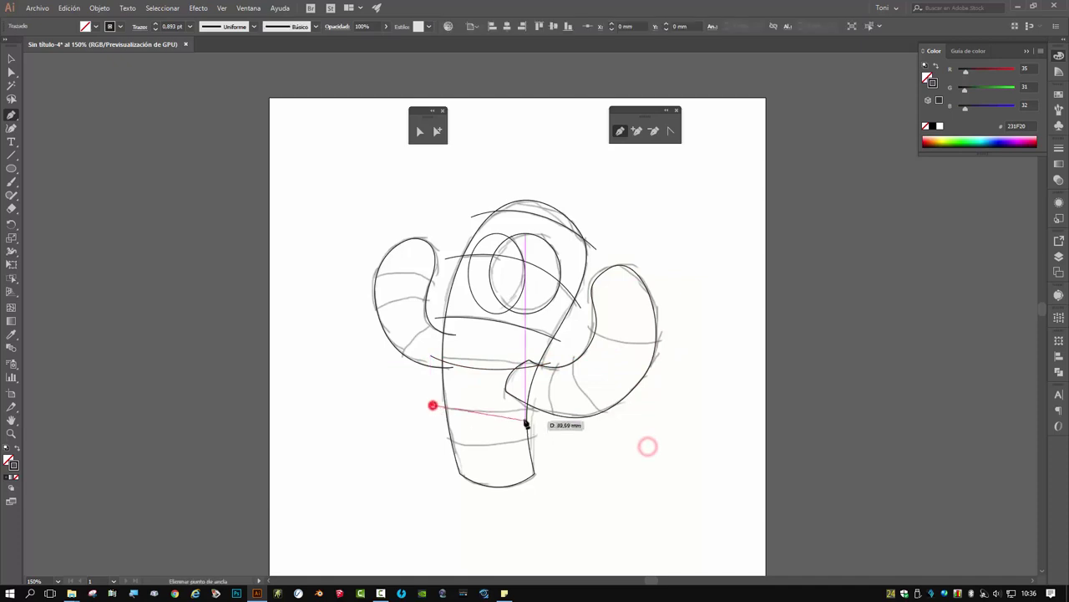
pyautogui.moveTo(530, 413); pyautogui.dragTo(609, 396)
pyautogui.keyDown('ctrl'); pyautogui.click(583, 461); pyautogui.keyUp('ctrl')
pyautogui.click(442, 450)
pyautogui.click(580, 453)
pyautogui.keyDown('ctrl'); pyautogui.click(585, 485); pyautogui.keyUp('ctrl')
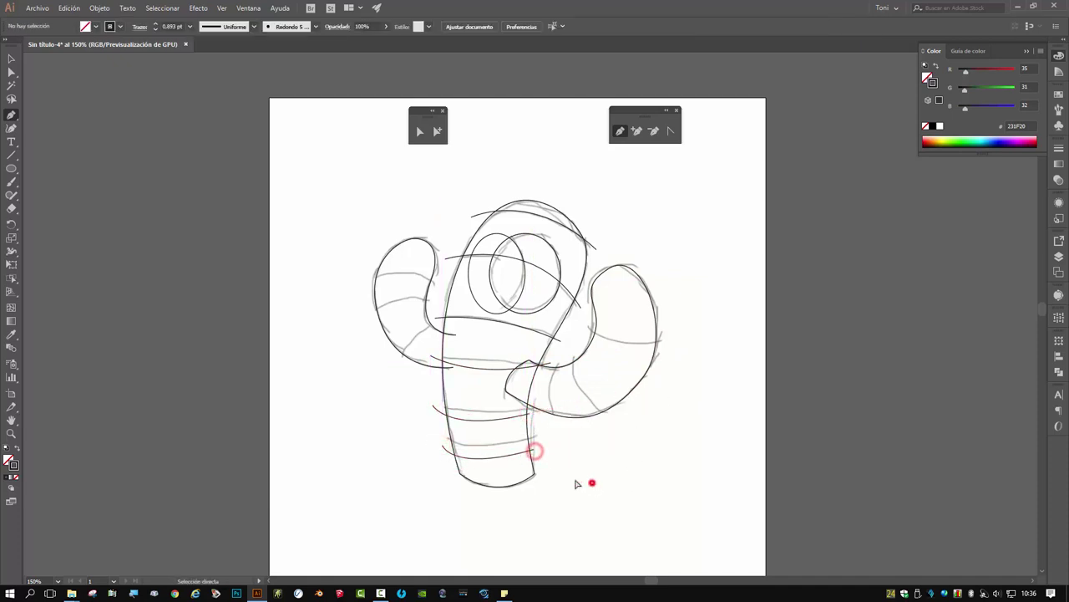
pyautogui.click(365, 282)
# - Draw curved dividing lines across the left arm and the upper right arm
pyautogui.click(438, 280)
pyautogui.moveTo(444, 287); pyautogui.dragTo(483, 309)
pyautogui.keyDown('ctrl'); pyautogui.click(351, 332); pyautogui.keyUp('ctrl')
pyautogui.keyDown('ctrl'); pyautogui.click(424, 205); pyautogui.keyUp('ctrl')
pyautogui.click(577, 327)
pyautogui.moveTo(661, 339); pyautogui.dragTo(693, 331)
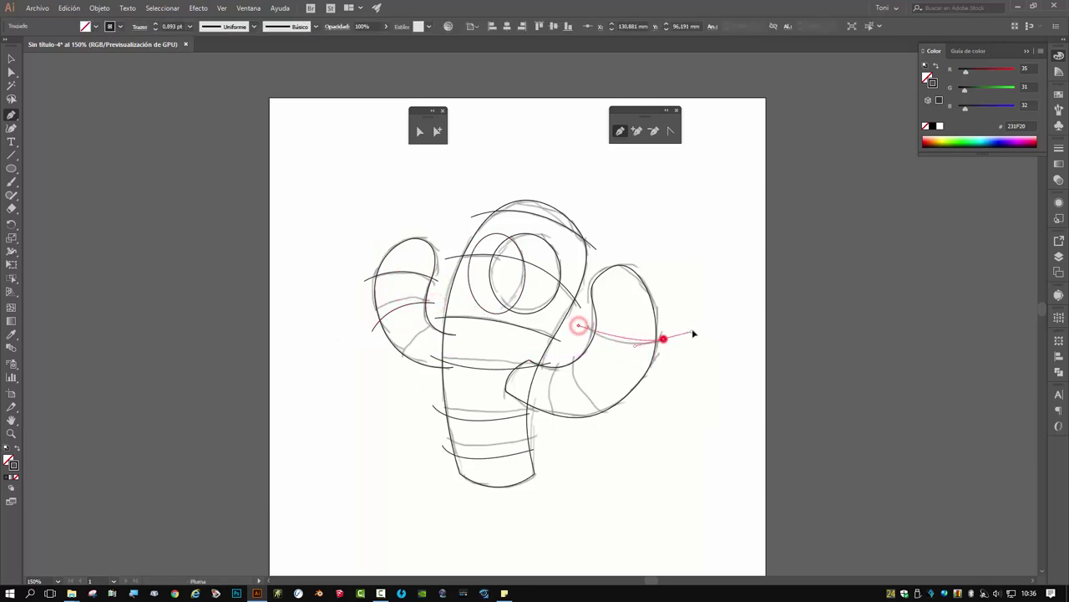
pyautogui.keyDown('ctrl'); pyautogui.click(692, 292); pyautogui.keyUp('ctrl')
# - Add a lower right-arm line, a short divider and a mid-body line across the cactus
pyautogui.click(573, 345)
pyautogui.moveTo(619, 422); pyautogui.dragTo(675, 437)
pyautogui.keyDown('ctrl'); pyautogui.click(685, 389); pyautogui.keyUp('ctrl')
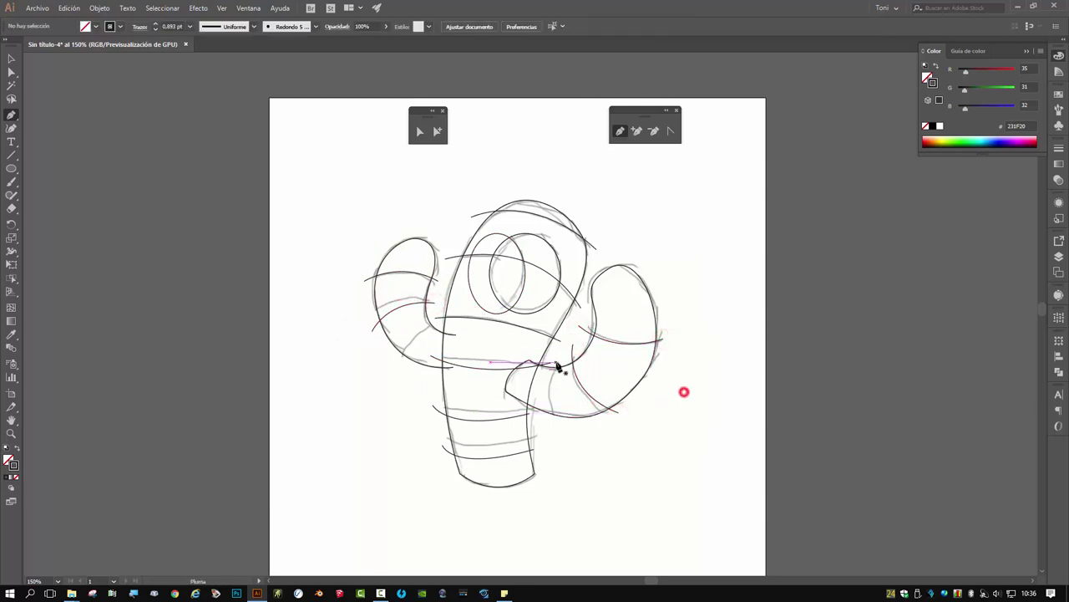
pyautogui.click(557, 359)
pyautogui.keyDown('ctrl'); pyautogui.click(677, 395); pyautogui.keyUp('ctrl')
pyautogui.click(401, 277)
pyautogui.click(11, 59)
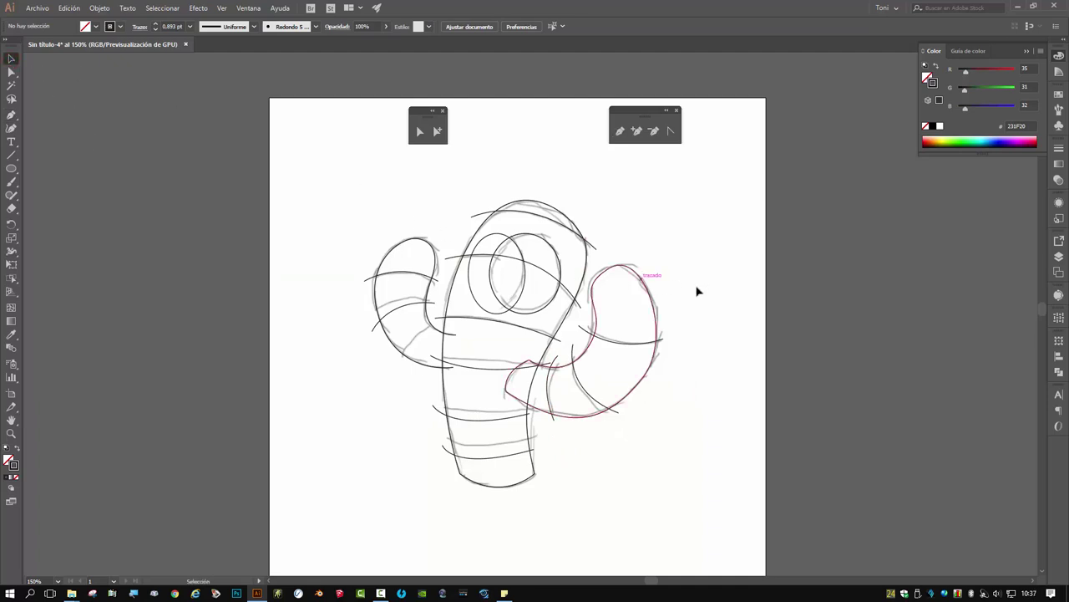
# - Hide the Capa 1 sketch layer and turn the marquee-selected traced paths into a Live Paint group
pyautogui.click(1058, 256)
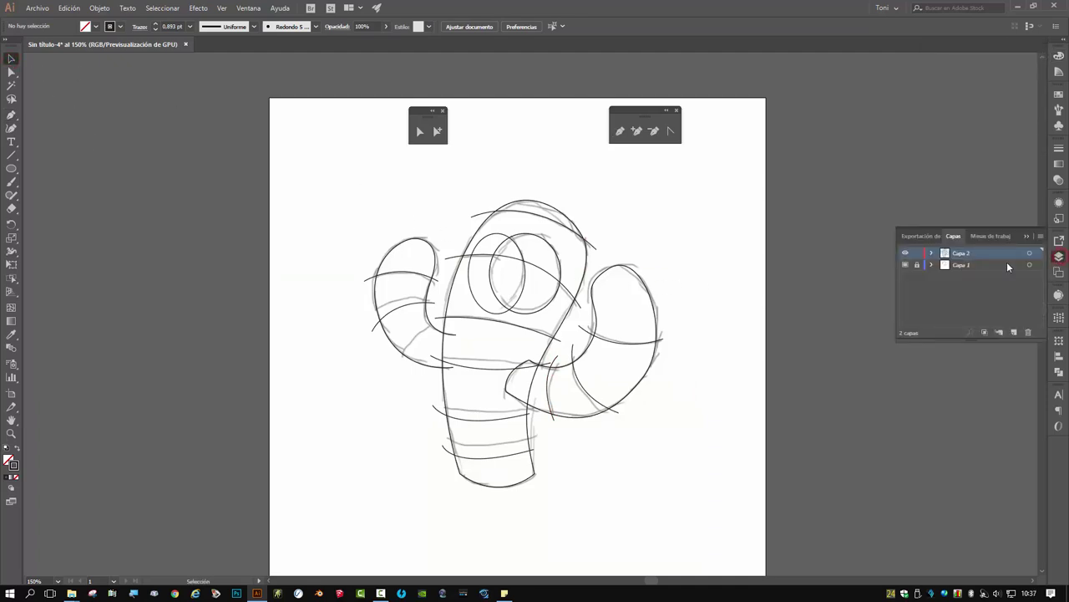
pyautogui.click(904, 265)
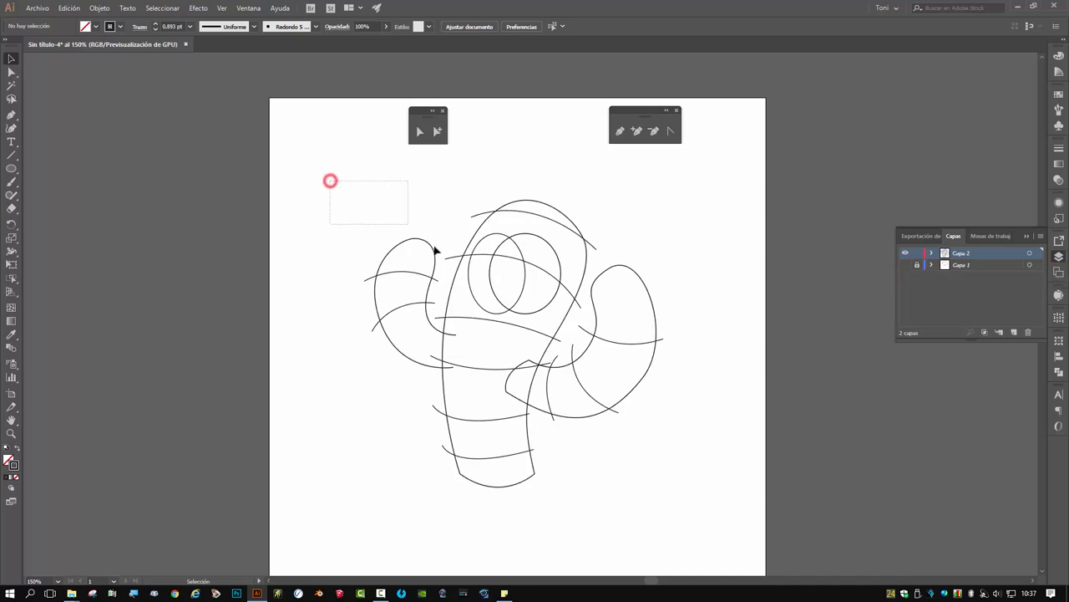
pyautogui.moveTo(434, 249); pyautogui.dragTo(693, 528)
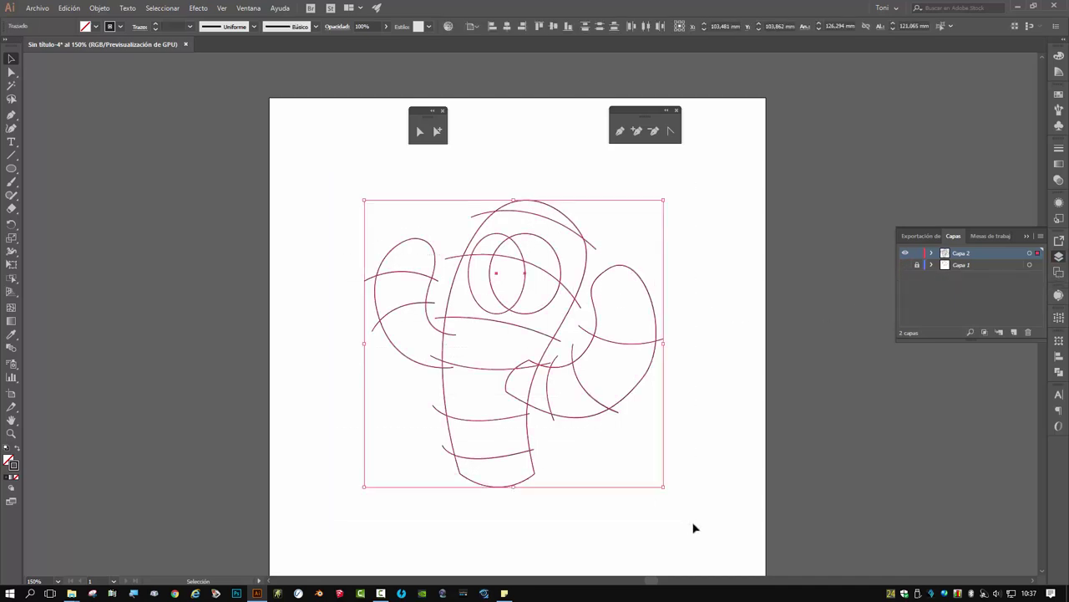
pyautogui.click(99, 9)
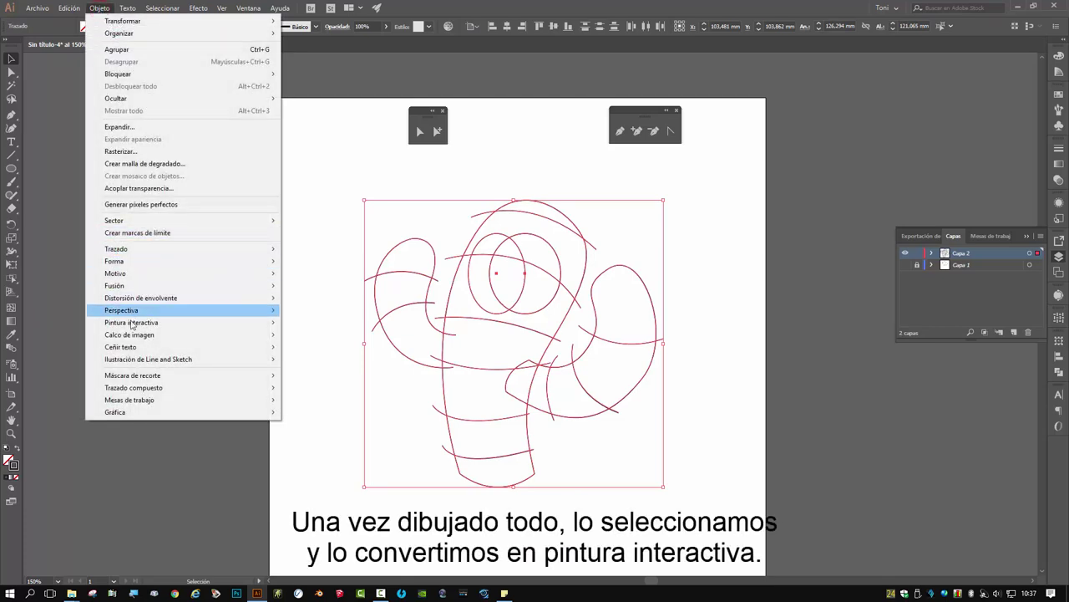
pyautogui.moveTo(131, 323)
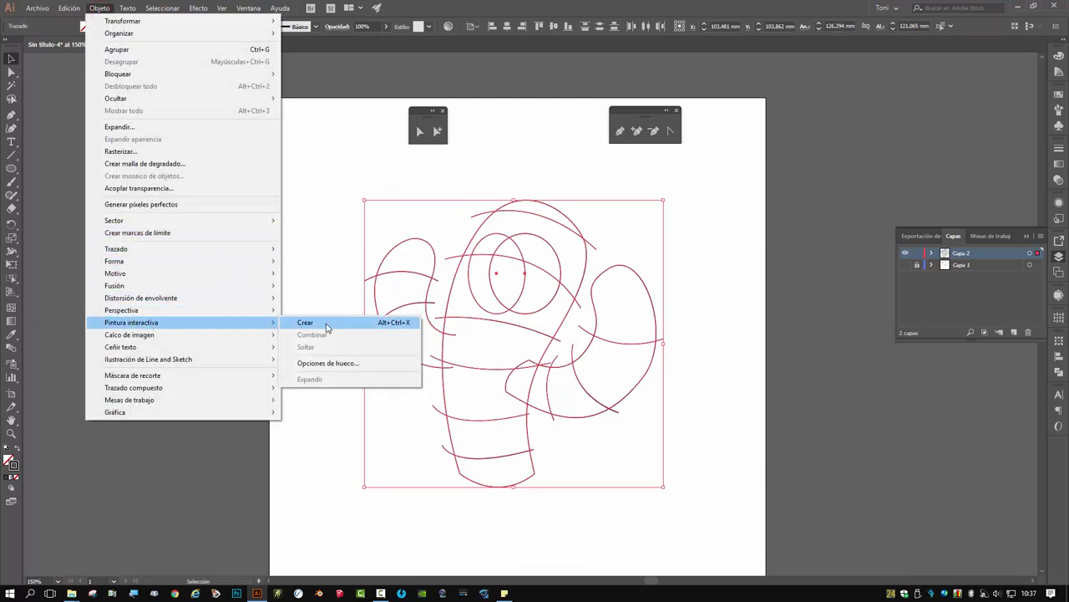
pyautogui.click(326, 325)
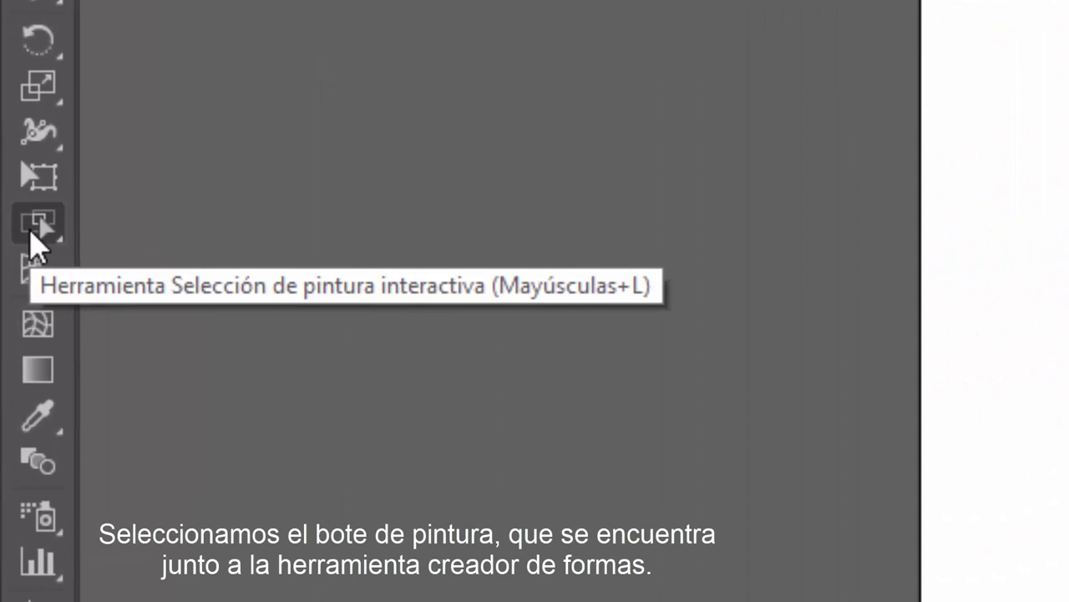
# - Switch to the Live Paint Bucket, set to paint fills only (Pintar rellenos on, Pintar trazos off)
pyautogui.click(35, 224)
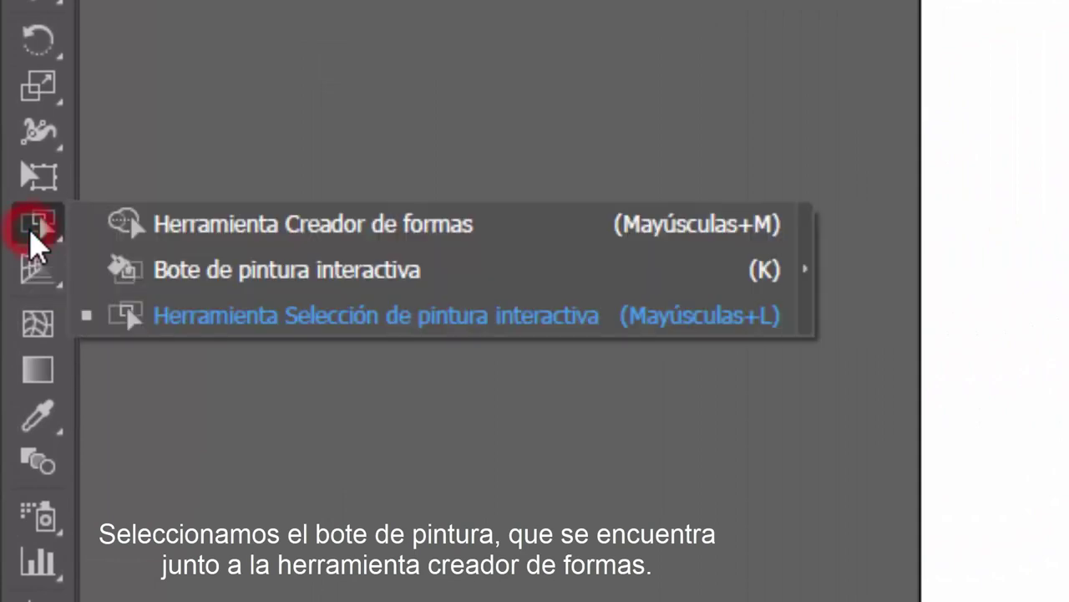
pyautogui.click(123, 272)
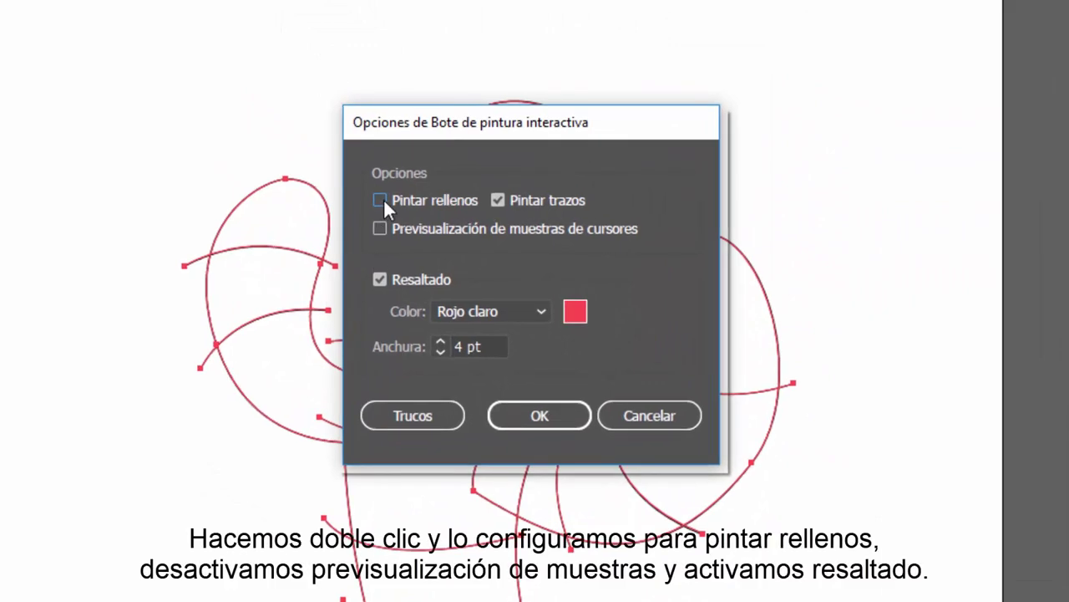
pyautogui.click(381, 199)
pyautogui.click(497, 201)
pyautogui.click(552, 419)
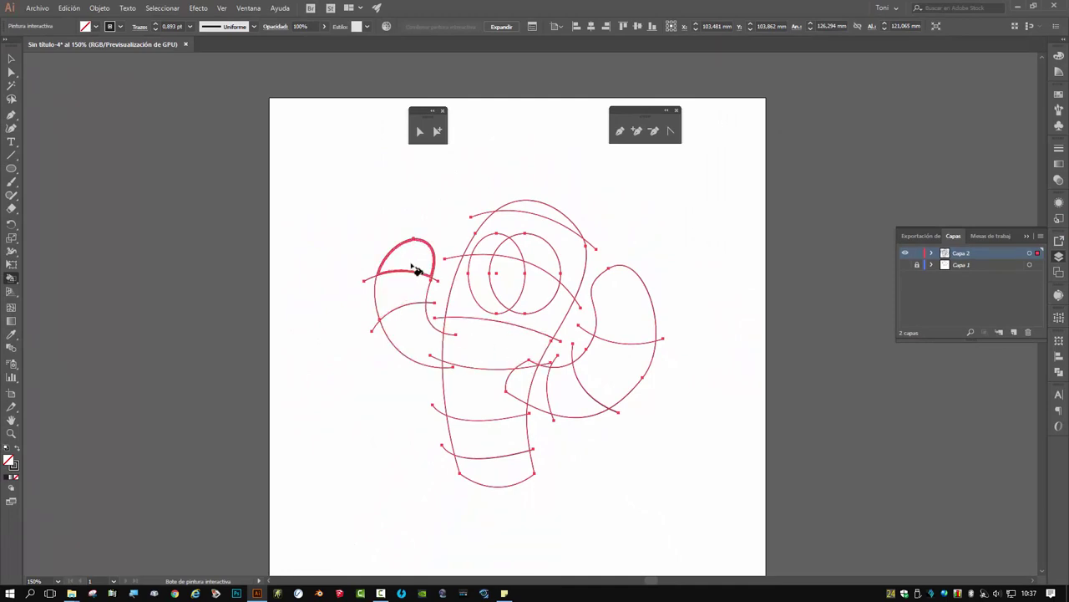
# - Set the stroke colour to None and bring the fill colour to the front
pyautogui.press('v')
pyautogui.hotkey('ctrl', 'a')
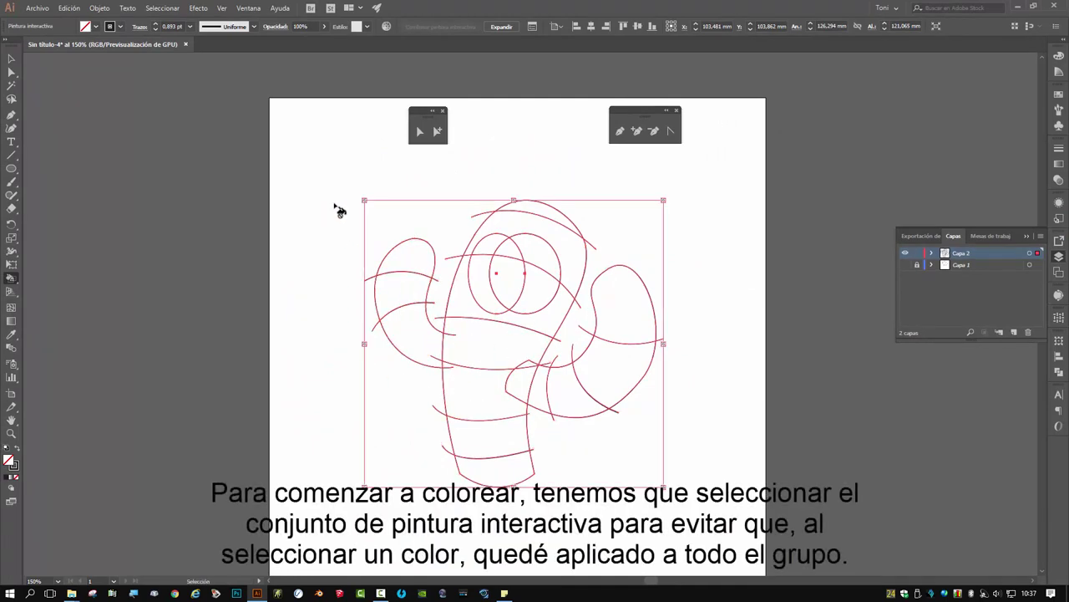
pyautogui.click(334, 206)
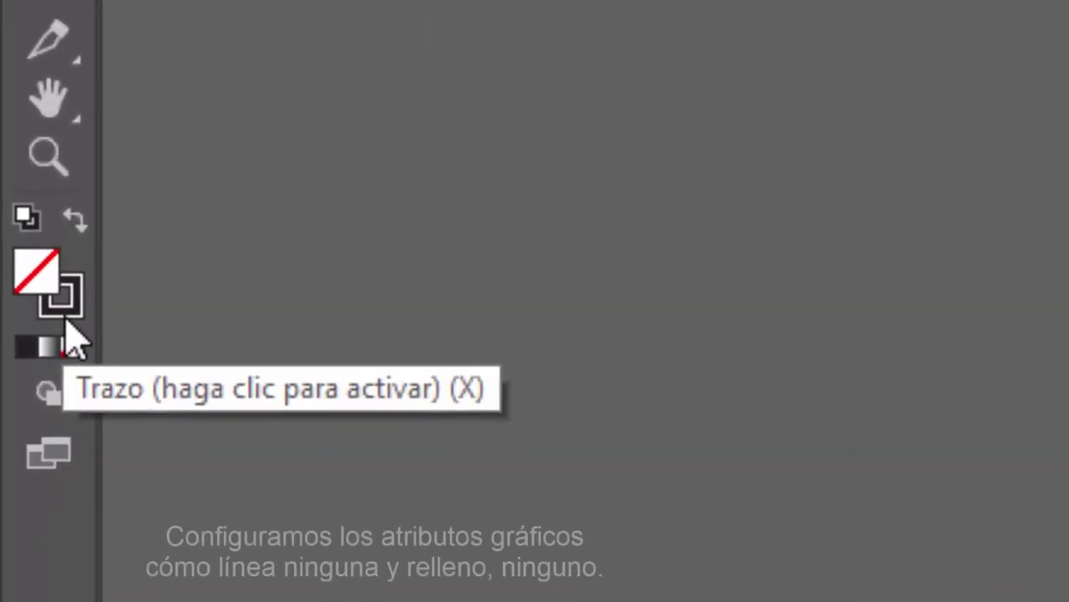
pyautogui.click(49, 360)
pyautogui.click(52, 393)
pyautogui.click(25, 336)
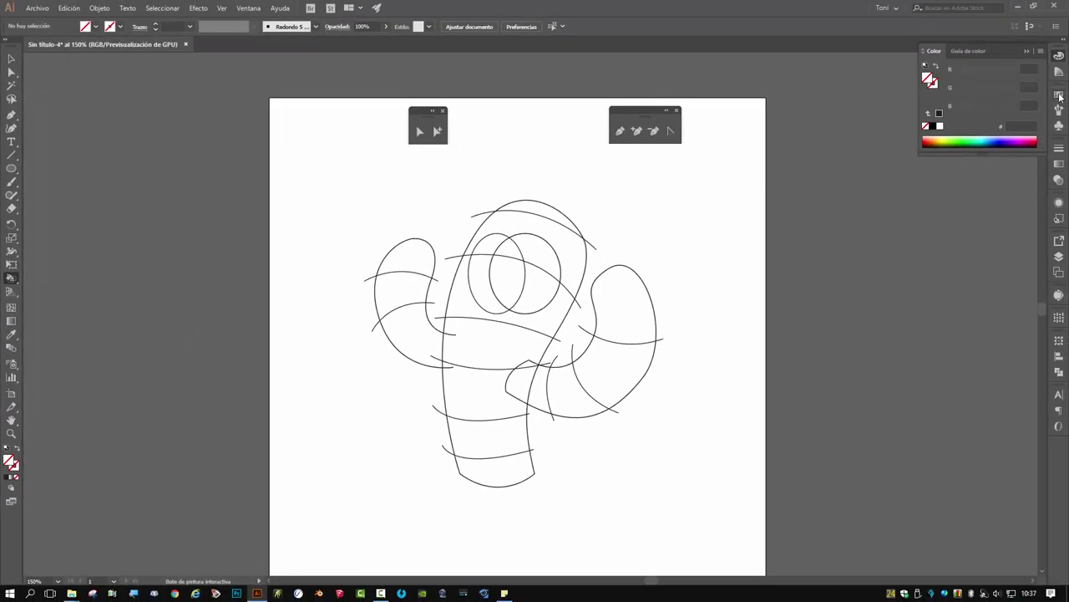
# - Fill the head top, trunk, right-arm and left-arm-top bands with Rojo CMYK
pyautogui.click(1060, 95)
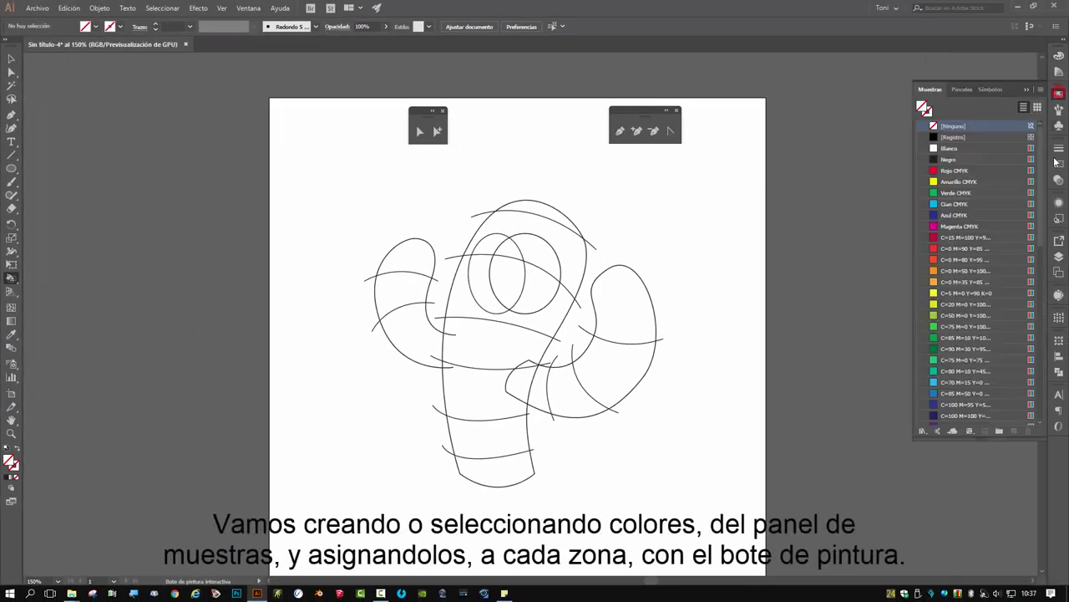
pyautogui.click(957, 170)
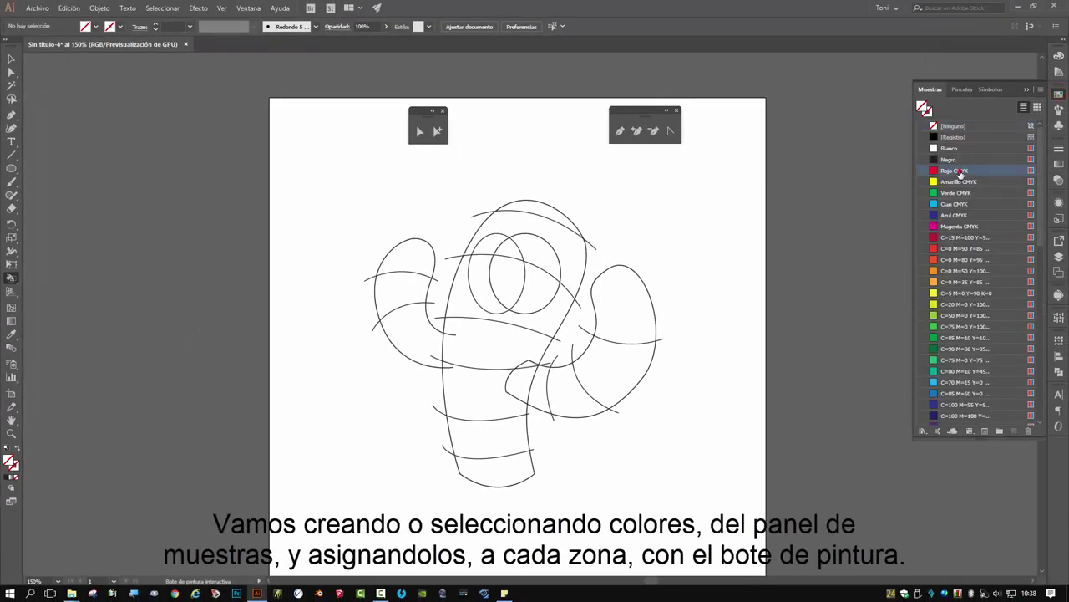
pyautogui.click(565, 236)
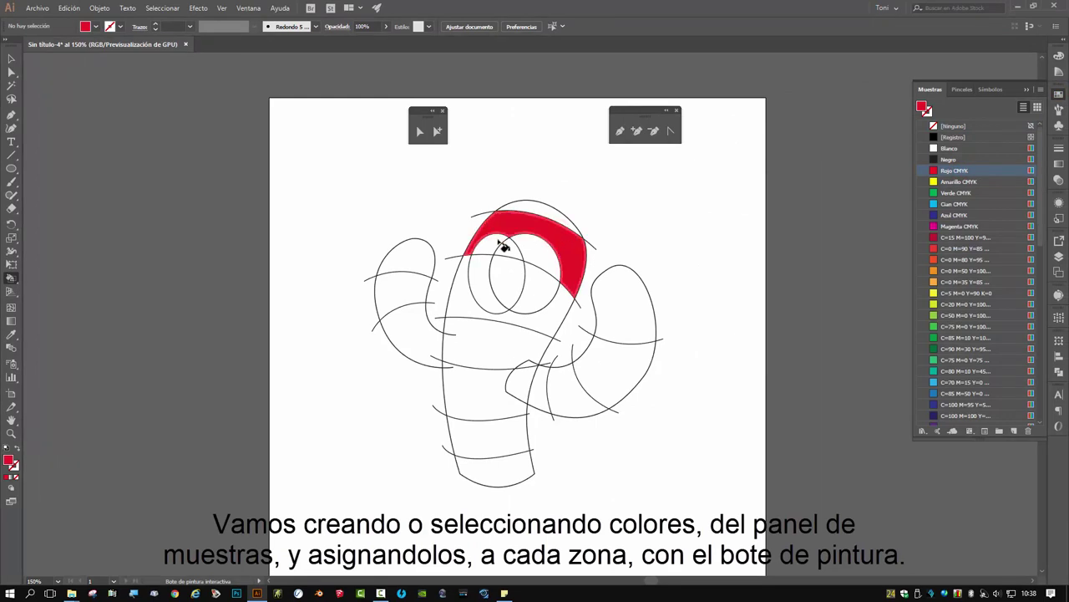
pyautogui.click(476, 378)
pyautogui.click(618, 360)
pyautogui.click(421, 261)
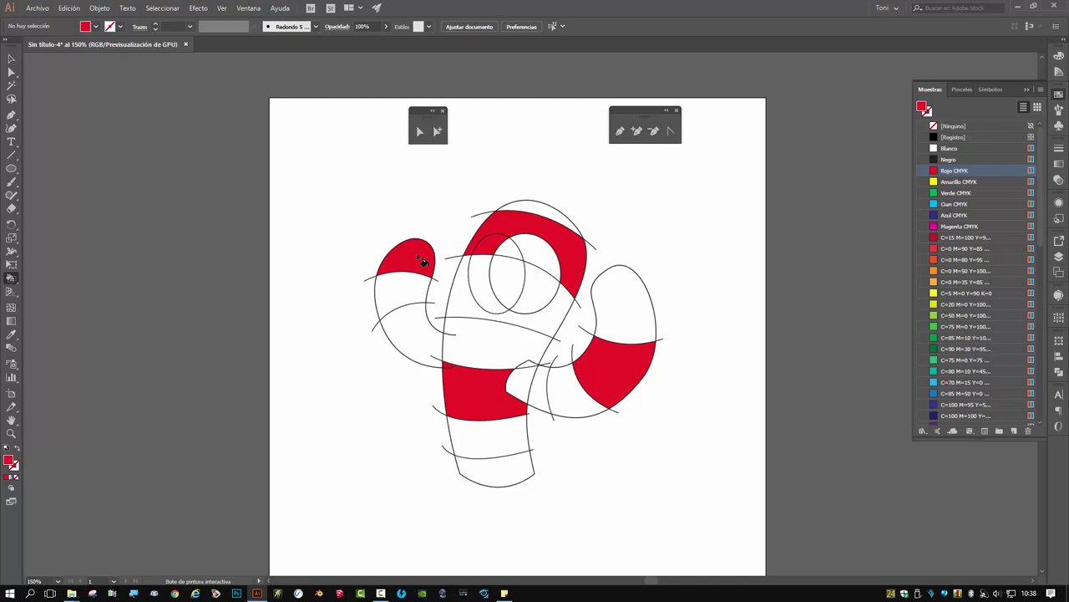
# - Fill the eye band, lower trunk, right-arm top and lower left arm with Cian CMYK
pyautogui.click(954, 204)
pyautogui.click(500, 313)
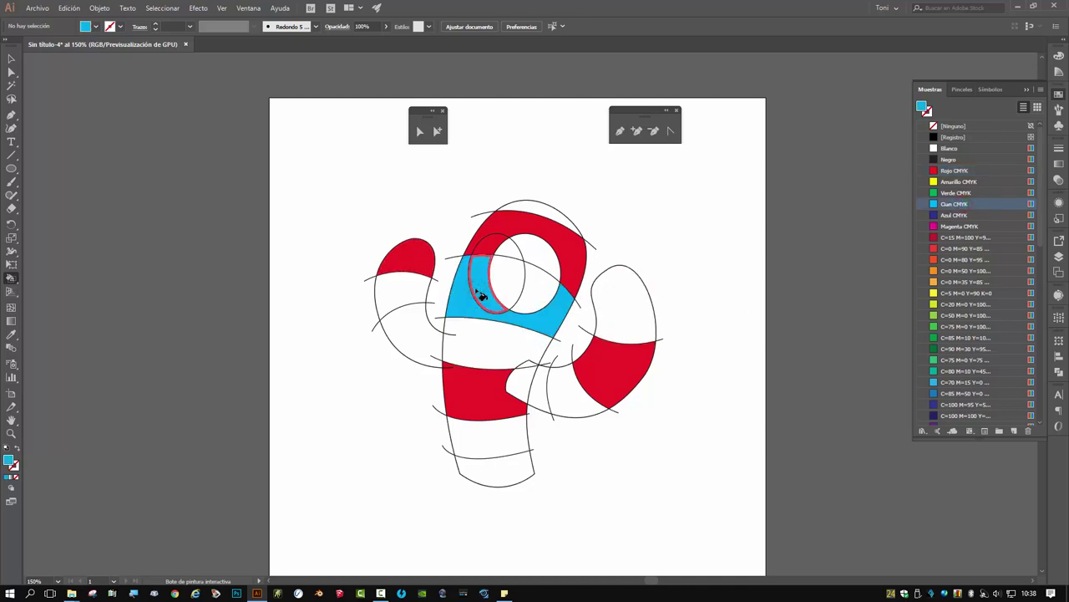
pyautogui.click(493, 439)
pyautogui.click(635, 314)
pyautogui.click(424, 354)
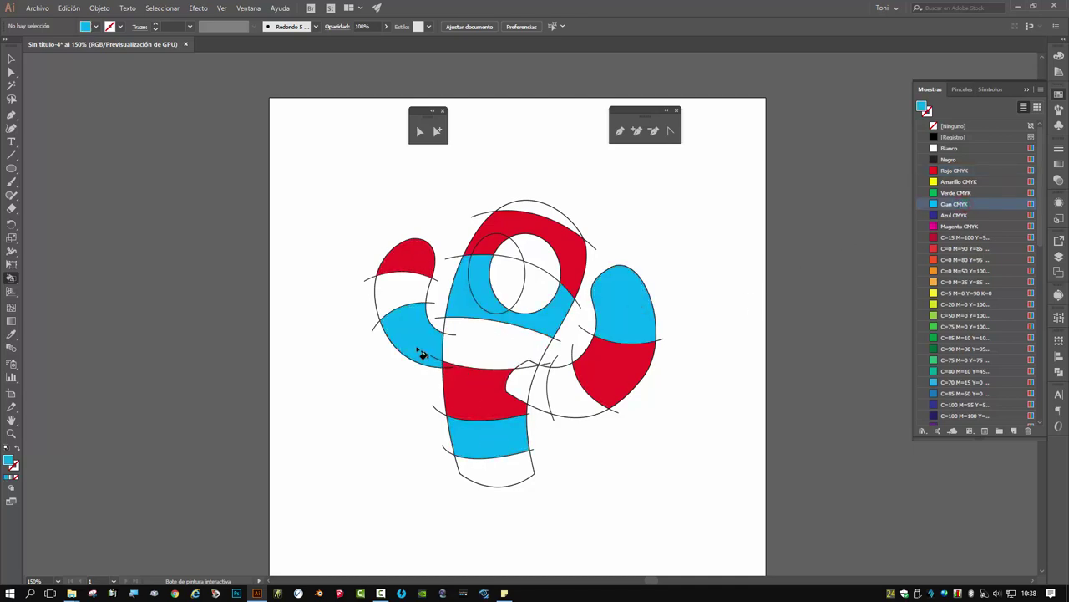
# - Fill the band below the eye, head cap and bottom body band magenta
pyautogui.click(959, 226)
pyautogui.click(486, 352)
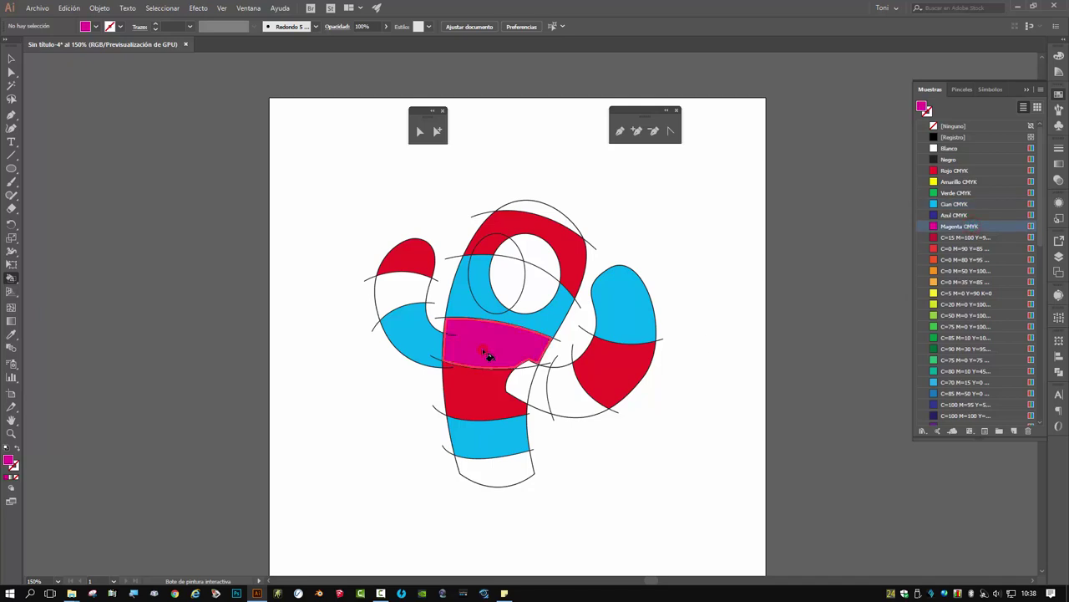
pyautogui.click(545, 212)
pyautogui.click(497, 472)
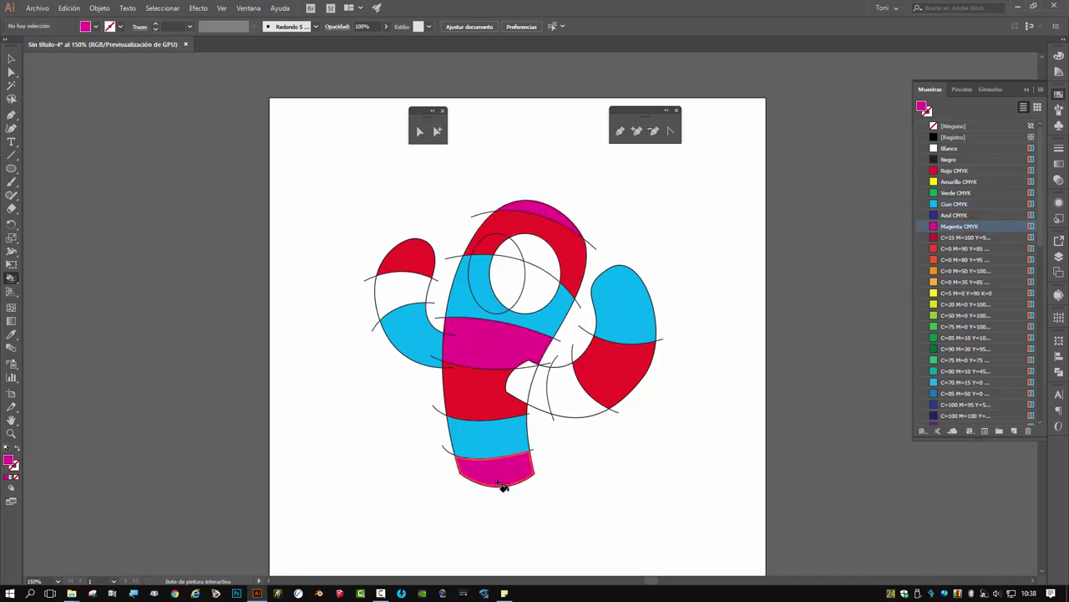
# - Fill the body piece and left-arm band green, the right-arm band and eye crescent orange
pyautogui.click(961, 326)
pyautogui.click(522, 381)
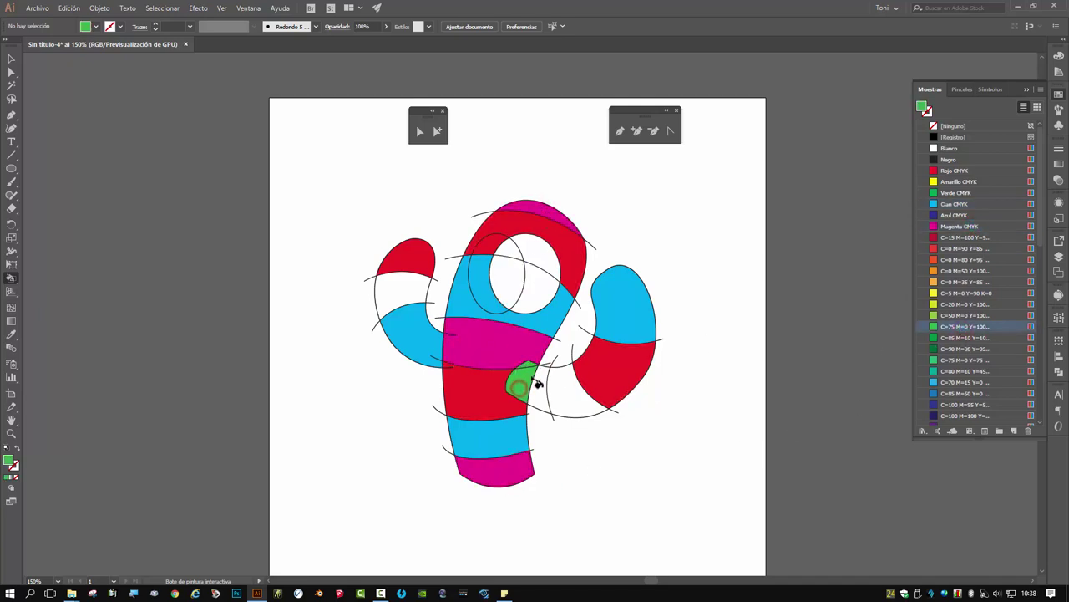
pyautogui.click(415, 294)
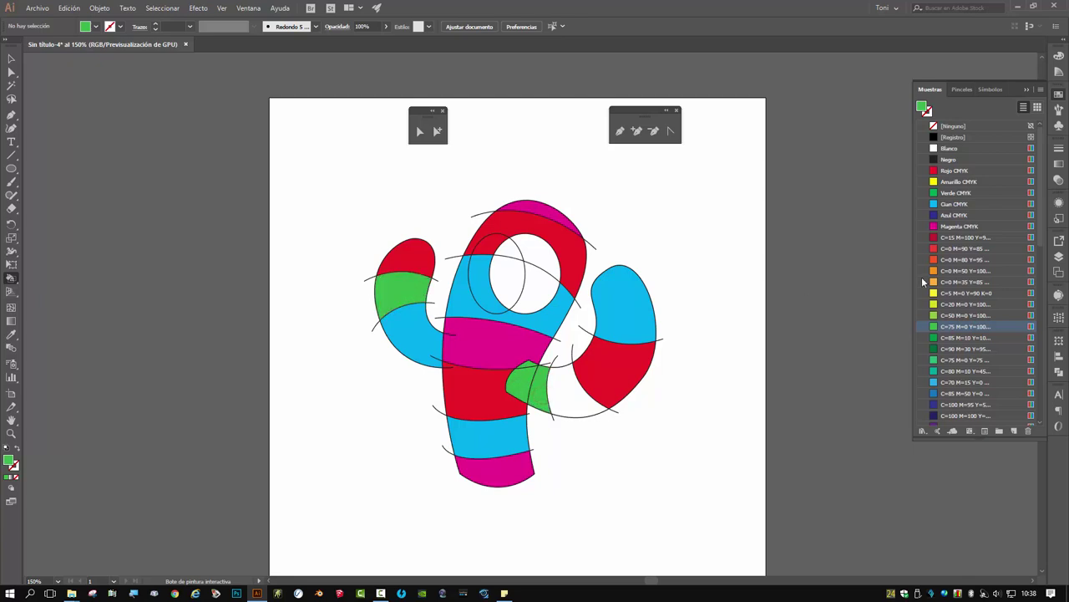
pyautogui.click(967, 270)
pyautogui.click(573, 391)
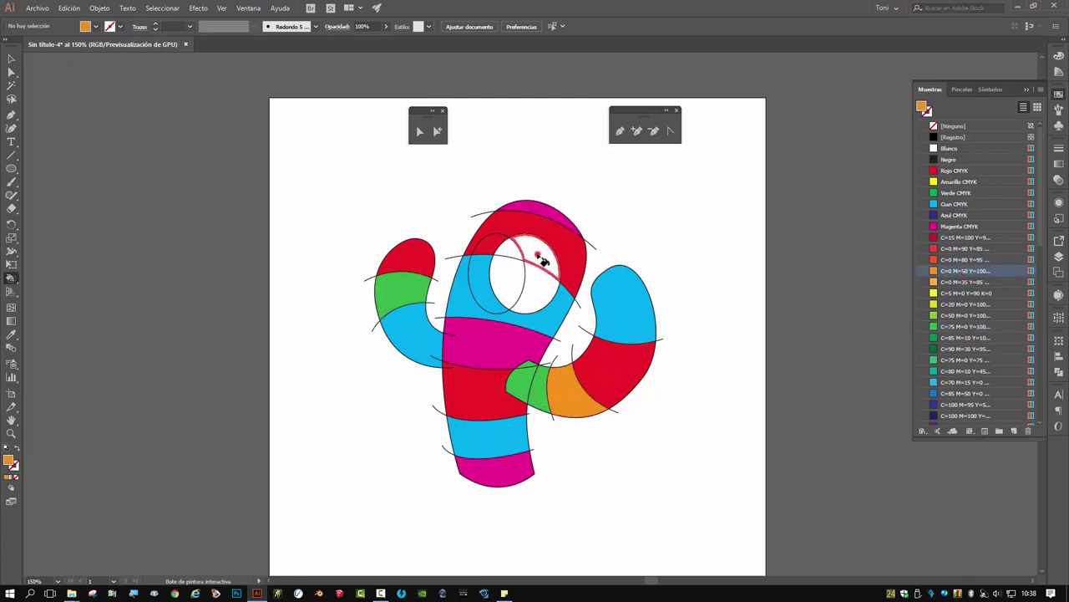
pyautogui.click(541, 276)
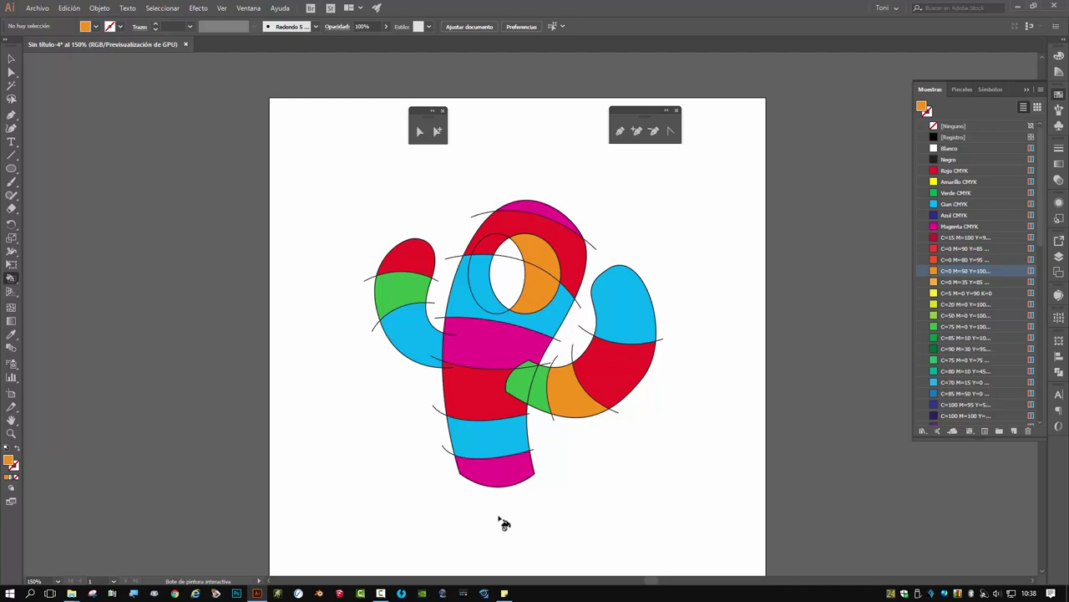
# - Set the Live Paint Bucket options to paint strokes only, not fills
pyautogui.doubleClick(11, 277)
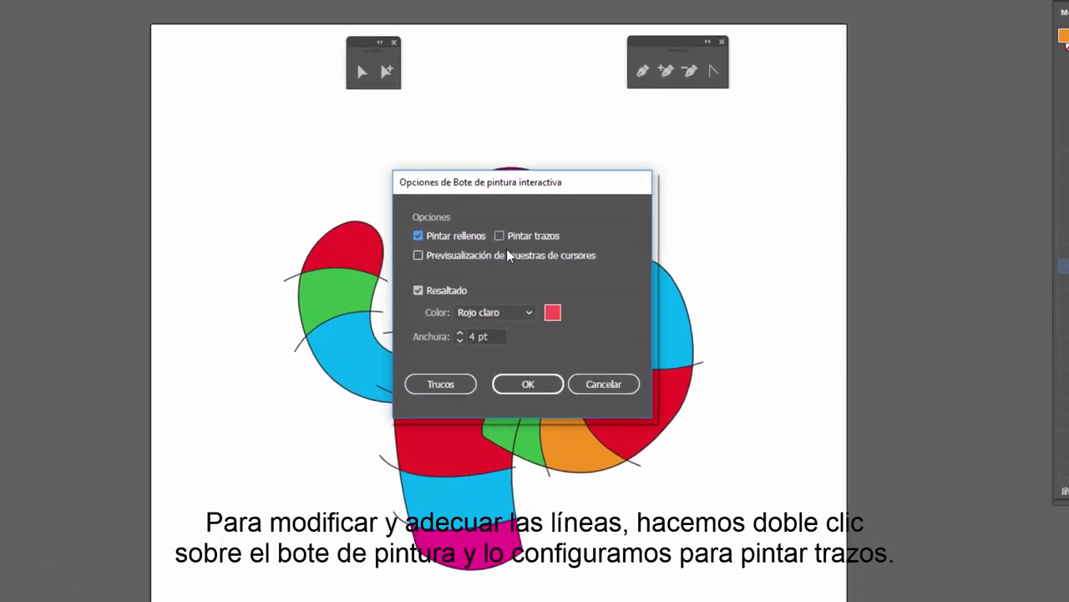
pyautogui.click(505, 240)
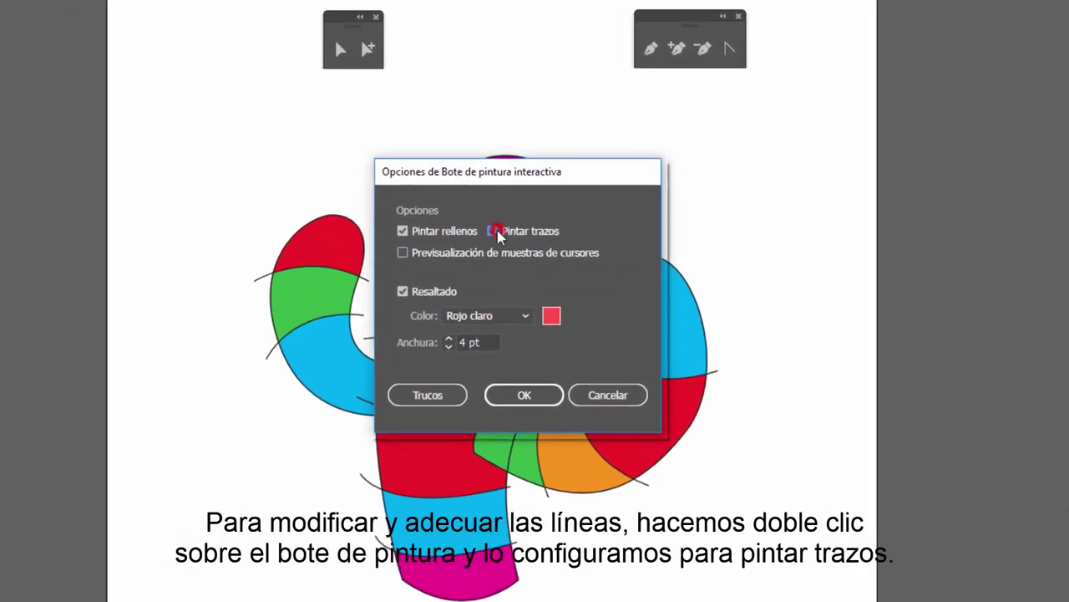
pyautogui.click(433, 240)
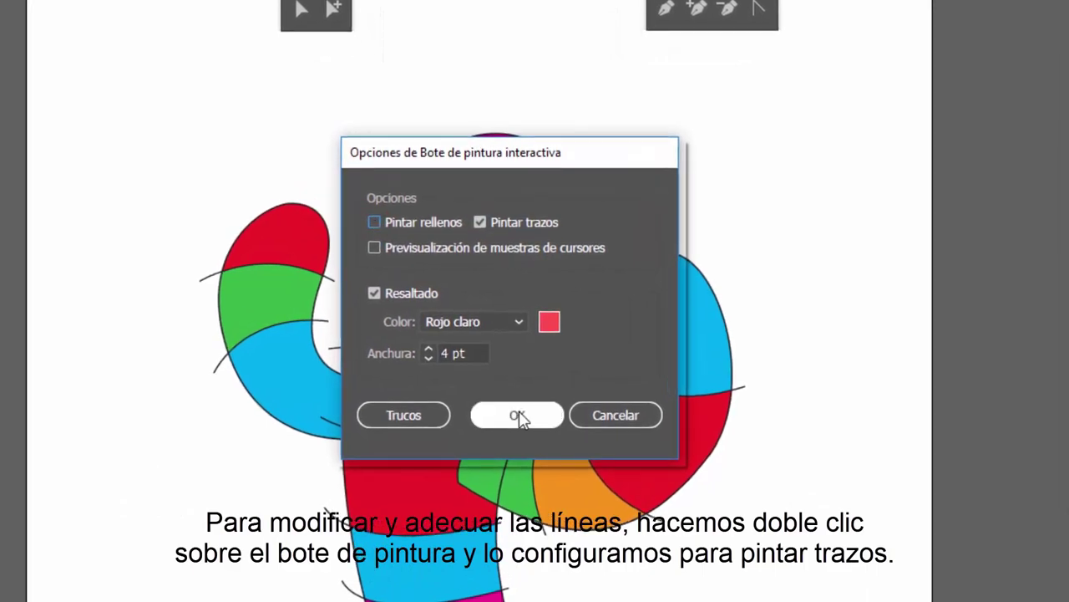
pyautogui.click(519, 412)
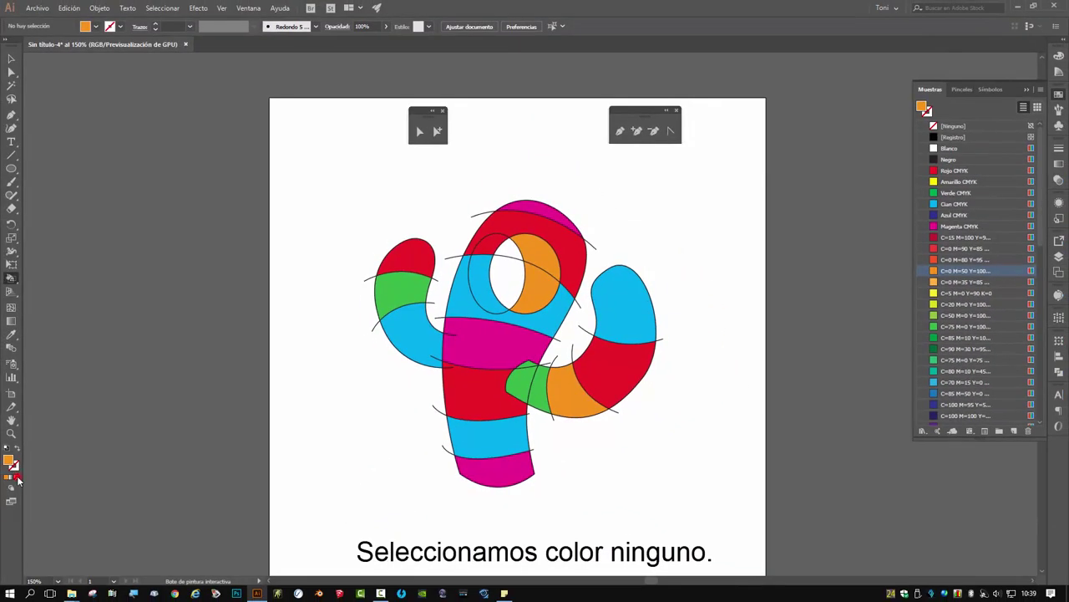
# - With the colour set to None, zoom in and hide stray stroke stubs on the left arm and trunk
pyautogui.click(17, 481)
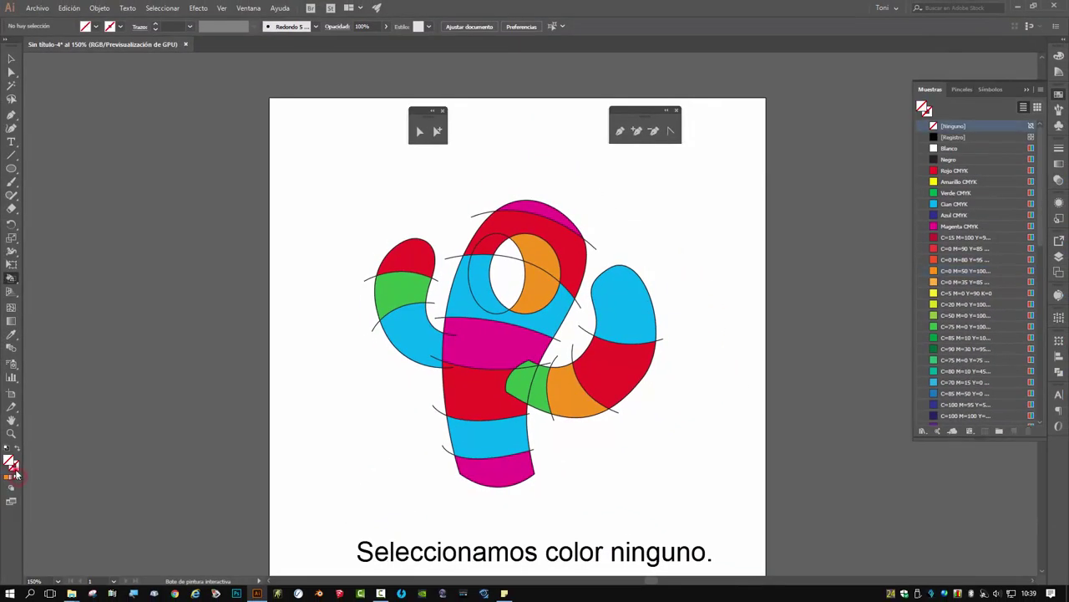
pyautogui.click(368, 290)
pyautogui.click(590, 310)
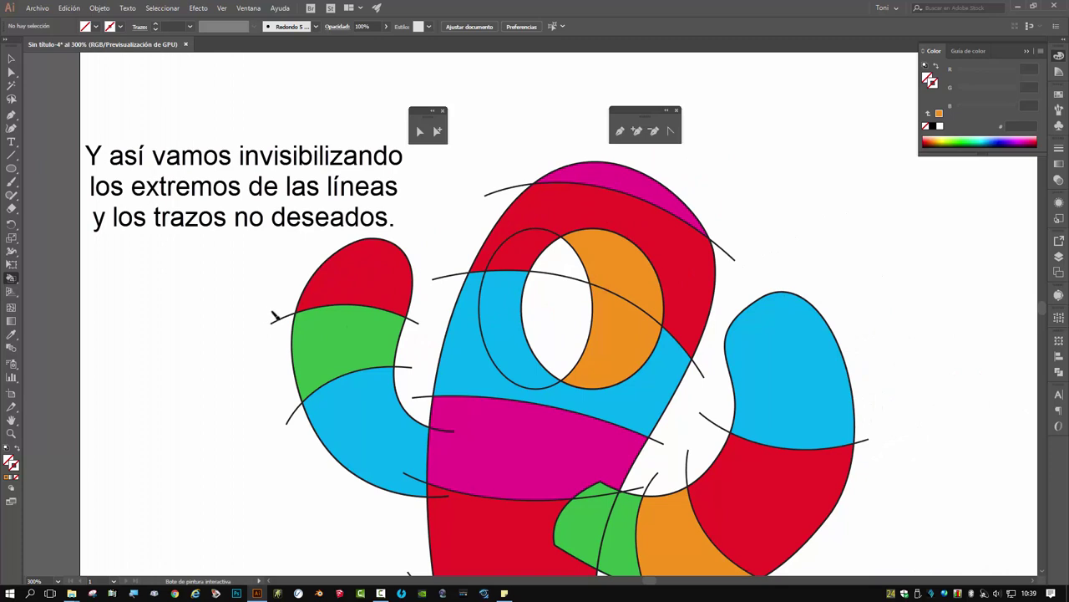
pyautogui.click(277, 317)
pyautogui.click(407, 365)
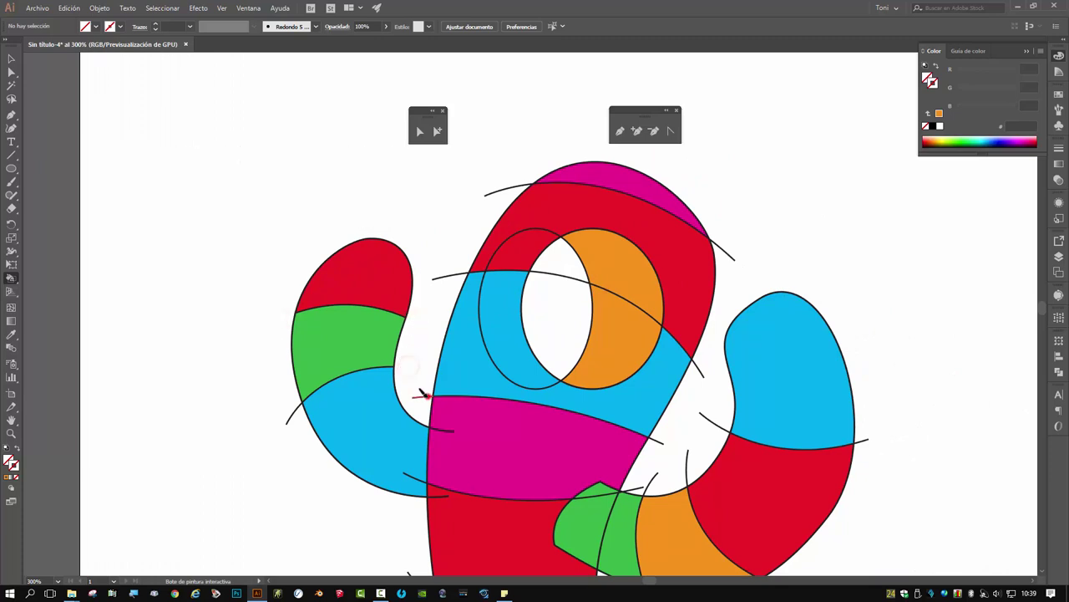
pyautogui.click(435, 431)
pyautogui.click(444, 274)
# - Hide the stray arcs around the head and eye and stubs near the orange and green pieces
pyautogui.click(490, 188)
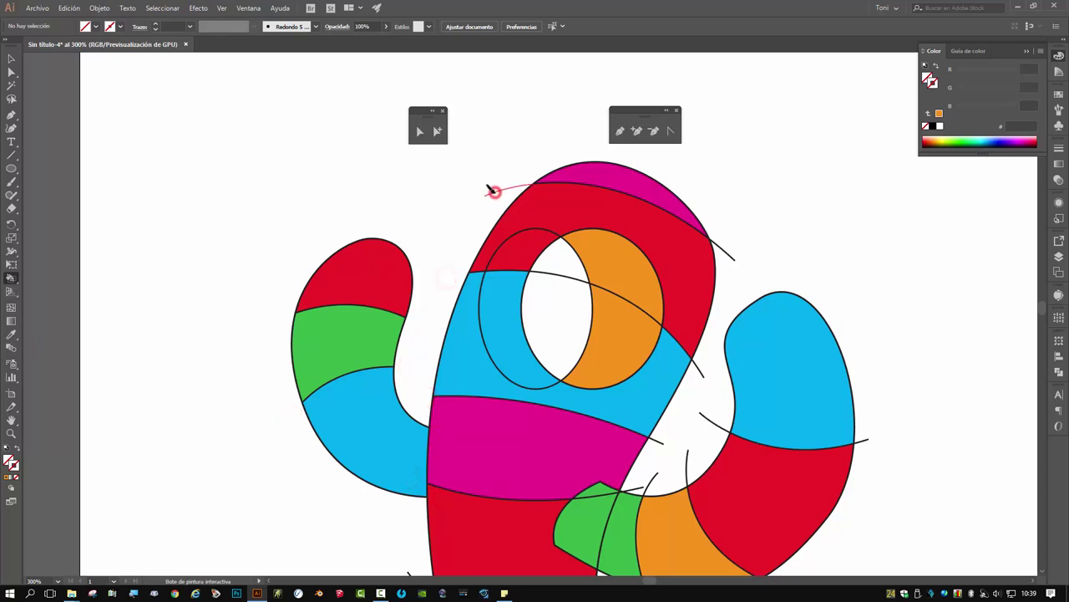
pyautogui.click(556, 274)
pyautogui.click(479, 295)
pyautogui.click(633, 304)
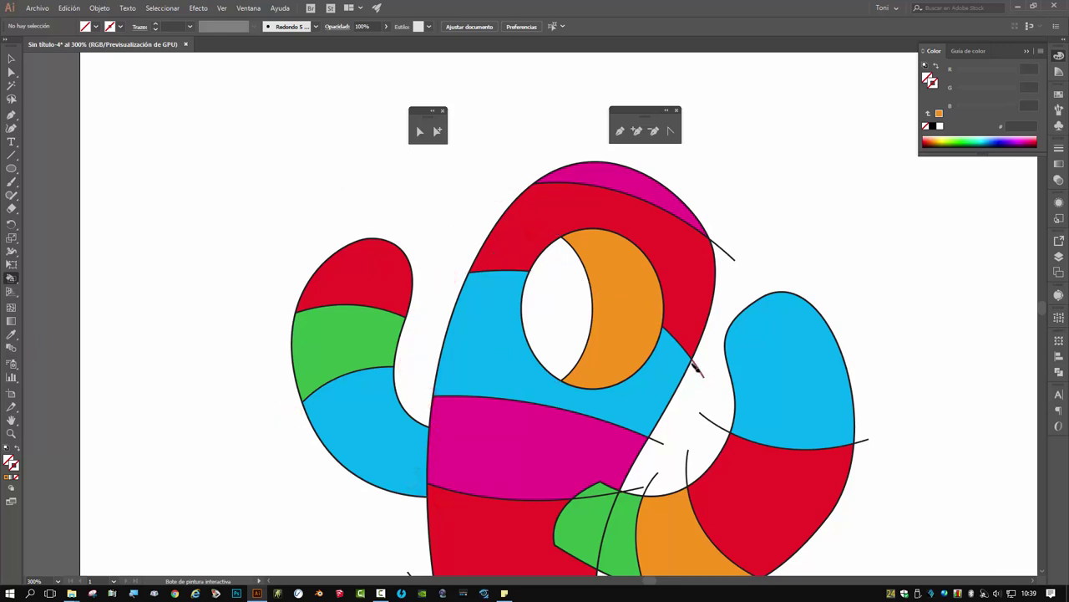
pyautogui.click(657, 437)
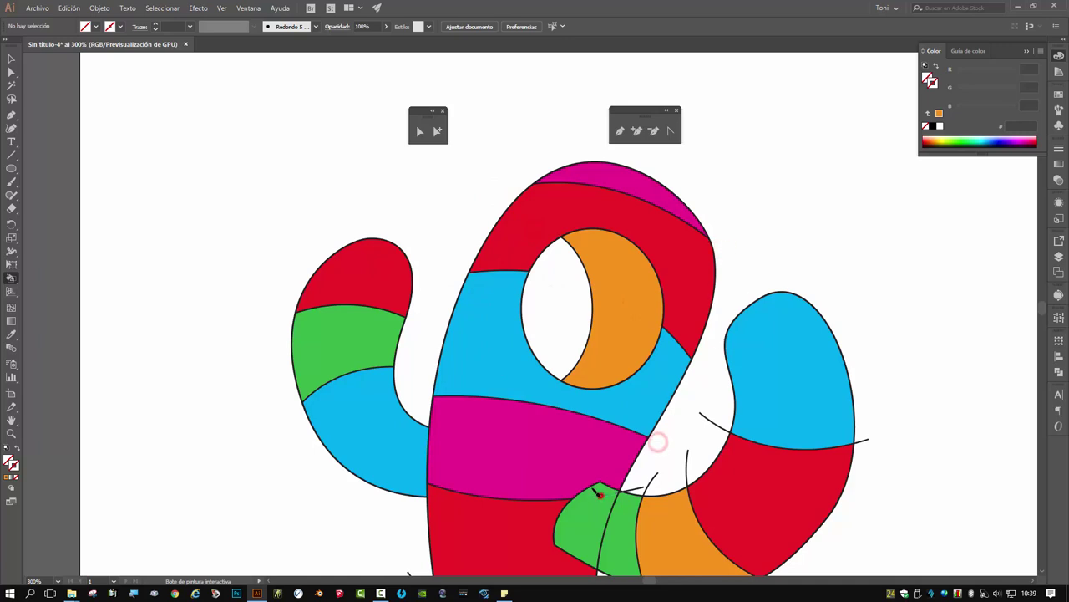
pyautogui.click(601, 495)
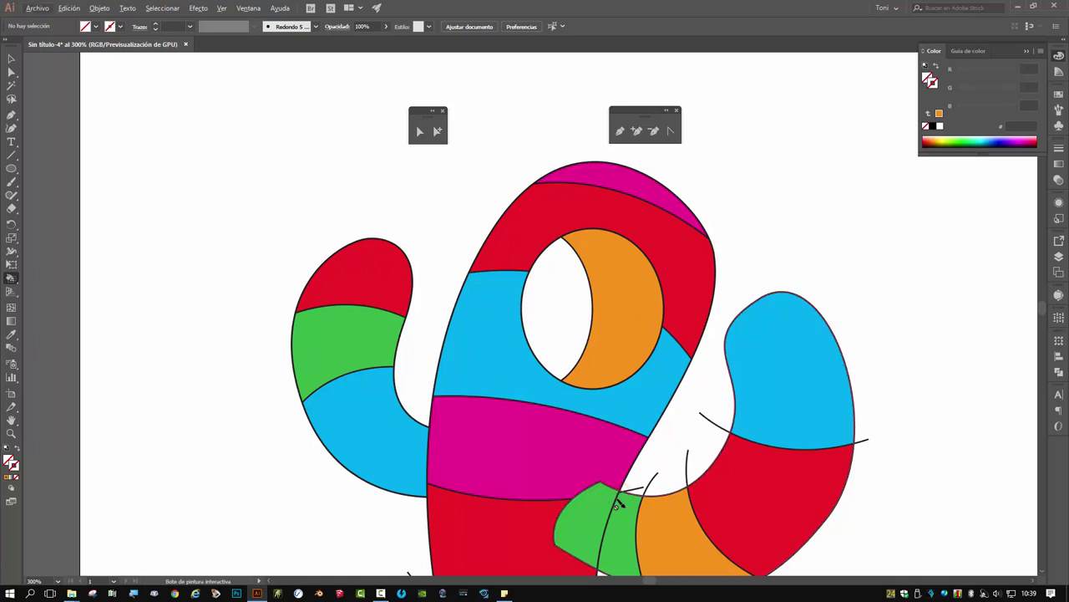
# - Hide the overhanging stroke ends at the right arm and lower left, then fit the artboard (Ctrl+0)
pyautogui.scroll(2, 619, 501)
pyautogui.scroll(1, 535, 317)
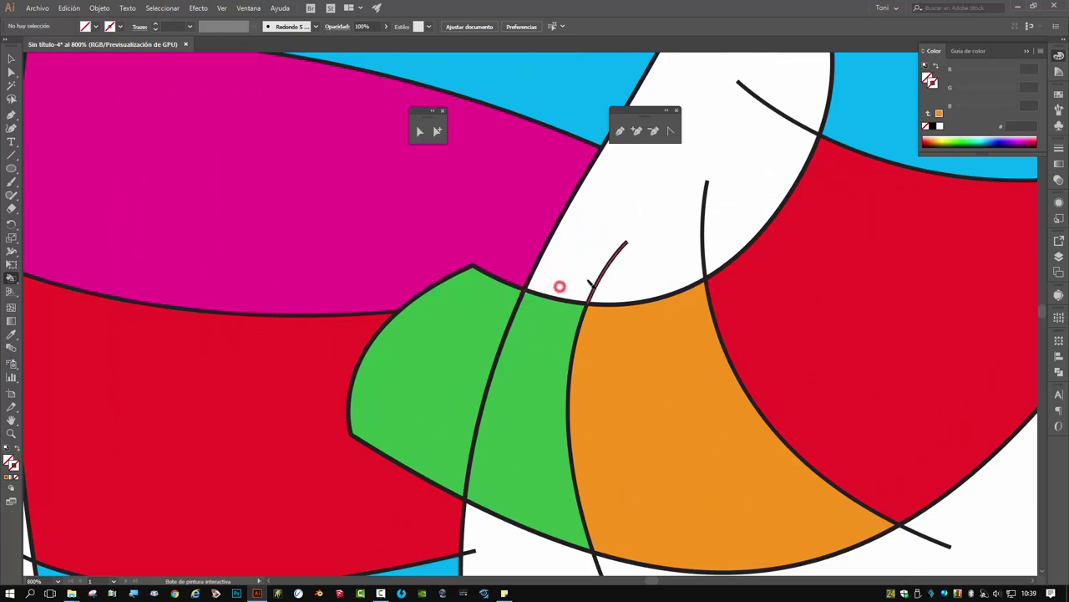
pyautogui.scroll(-1, 589, 284)
pyautogui.scroll(-1, 573, 318)
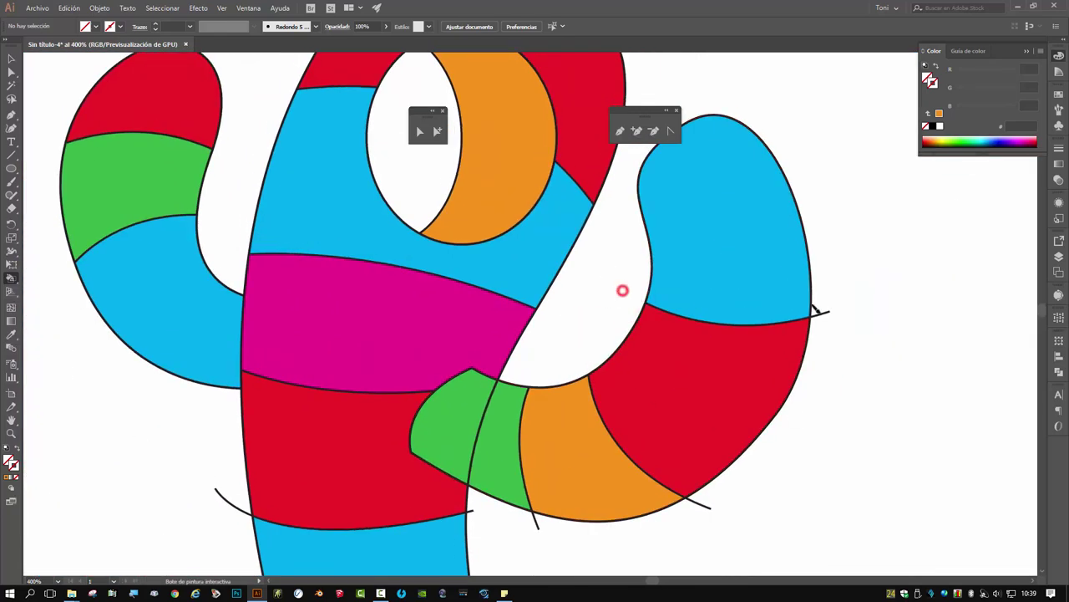
pyautogui.click(815, 309)
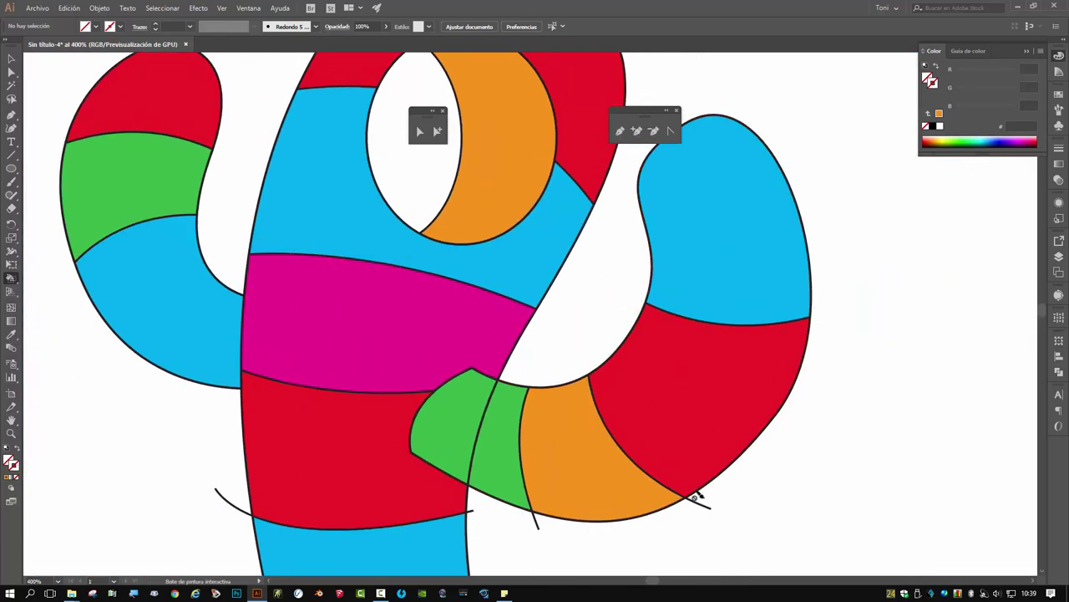
pyautogui.click(232, 502)
pyautogui.scroll(-5, 284, 514)
pyautogui.hscroll(-2, 284, 514)
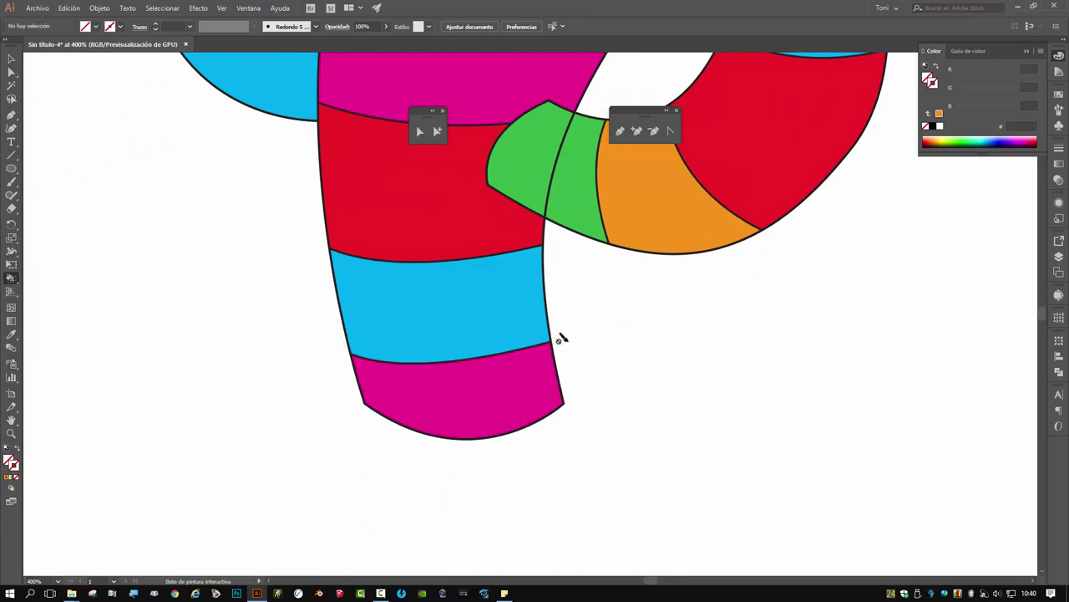
pyautogui.hotkey('ctrl', '0')
pyautogui.click(12, 59)
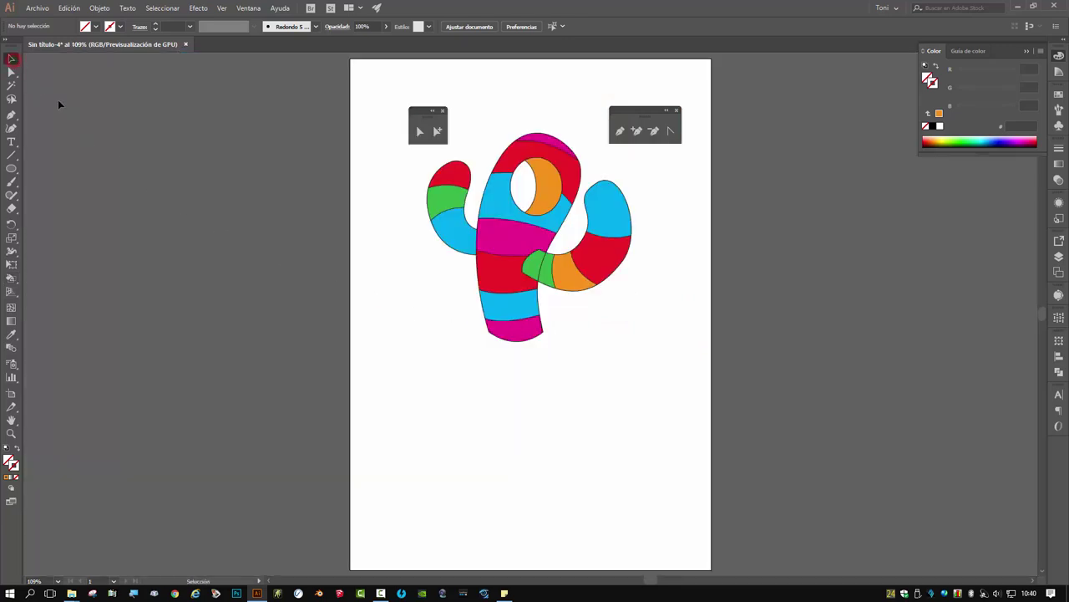
# - Set the Live Paint cactus group's stroke to None, then deselect and zoom in
pyautogui.click(503, 291)
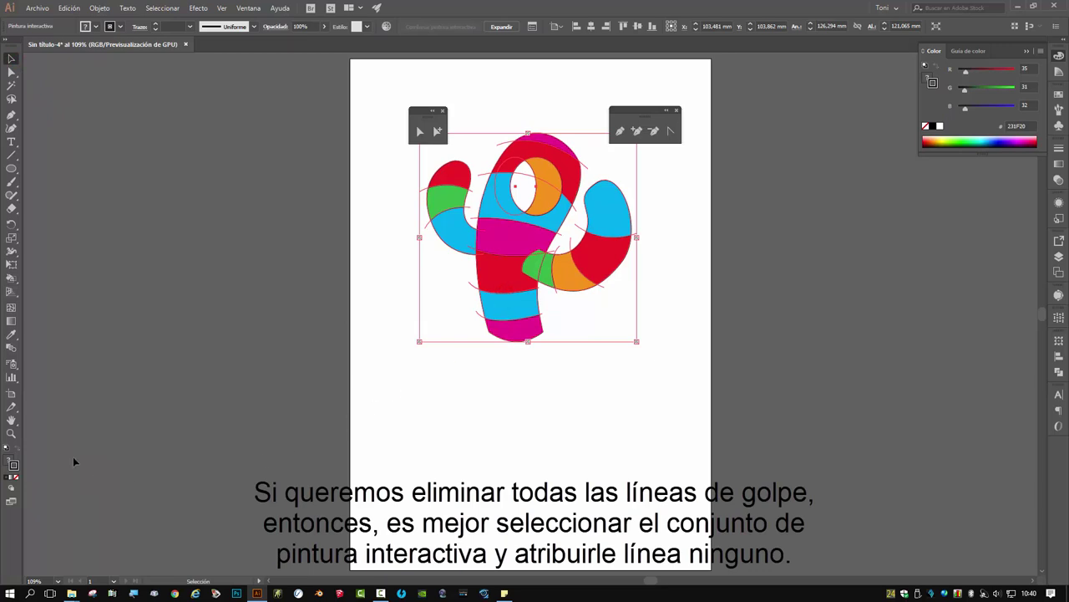
pyautogui.click(17, 479)
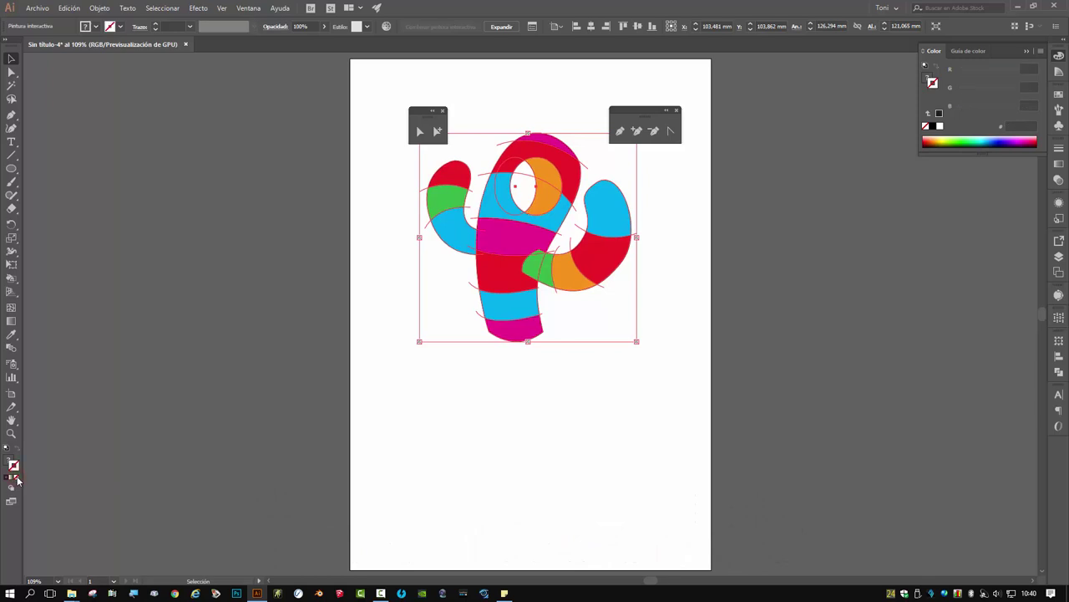
pyautogui.click(589, 381)
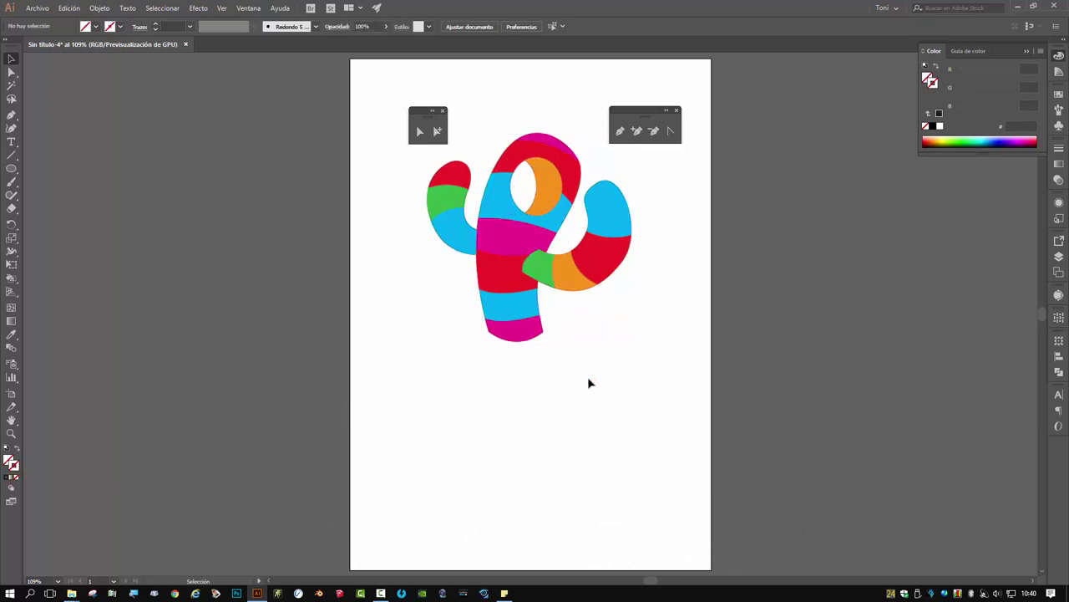
pyautogui.hotkey('ctrl', '+')
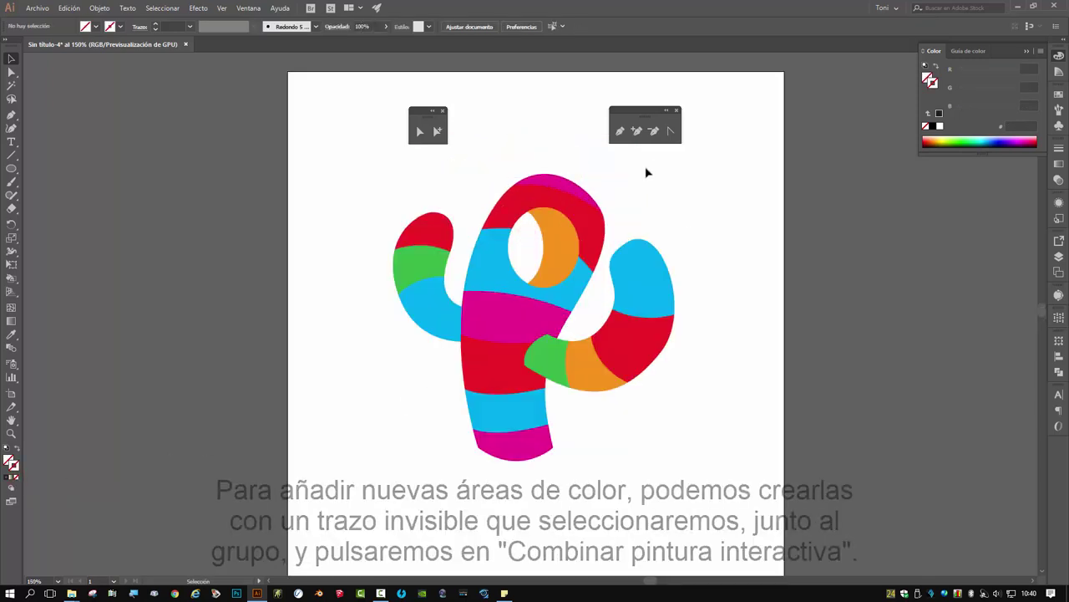
# - Draw a curved pen path from the cactus top down across the trunk
pyautogui.click(619, 131)
pyautogui.click(581, 174)
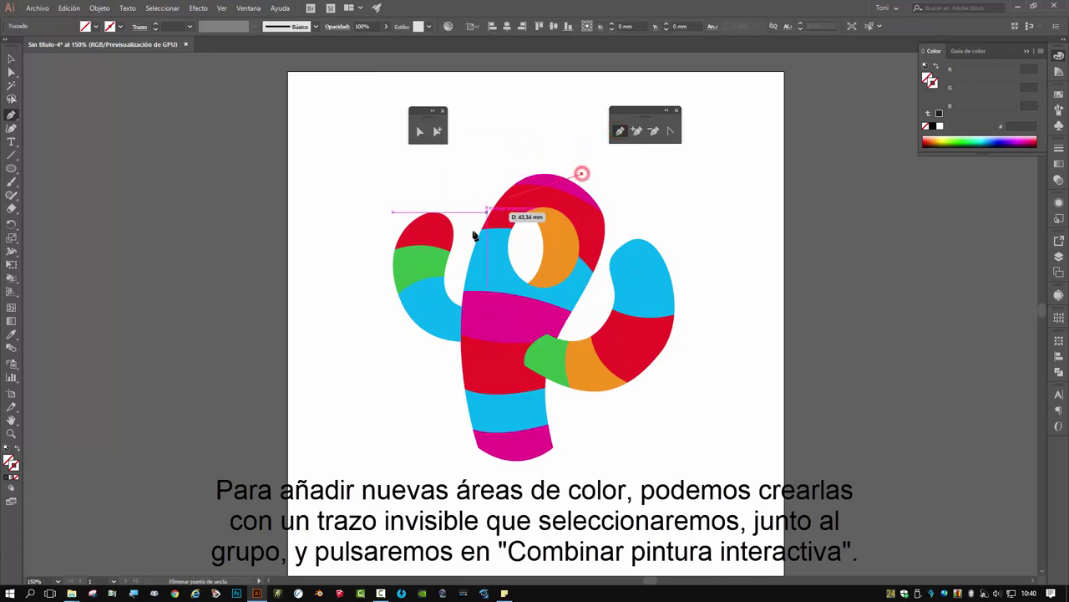
pyautogui.moveTo(476, 317)
pyautogui.mouseDown()
pyautogui.moveTo(482, 429)
pyautogui.moveTo(582, 490)
pyautogui.mouseUp()
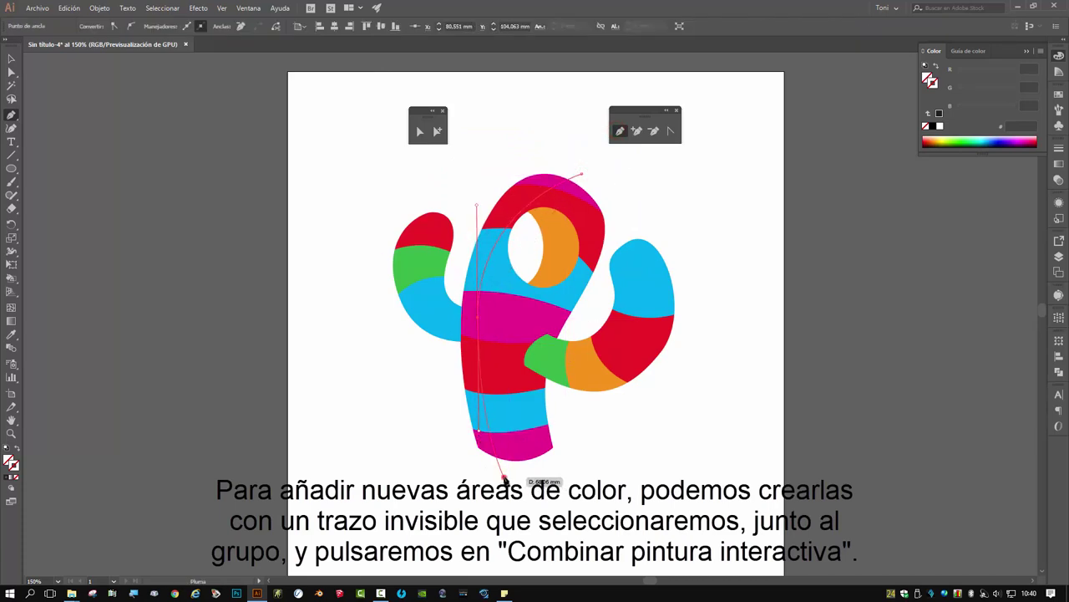
# - Merge the new path into the cactus Live Paint group with Merge Live Paint
pyautogui.keyDown('ctrl'); pyautogui.click(549, 477); pyautogui.keyUp('ctrl')
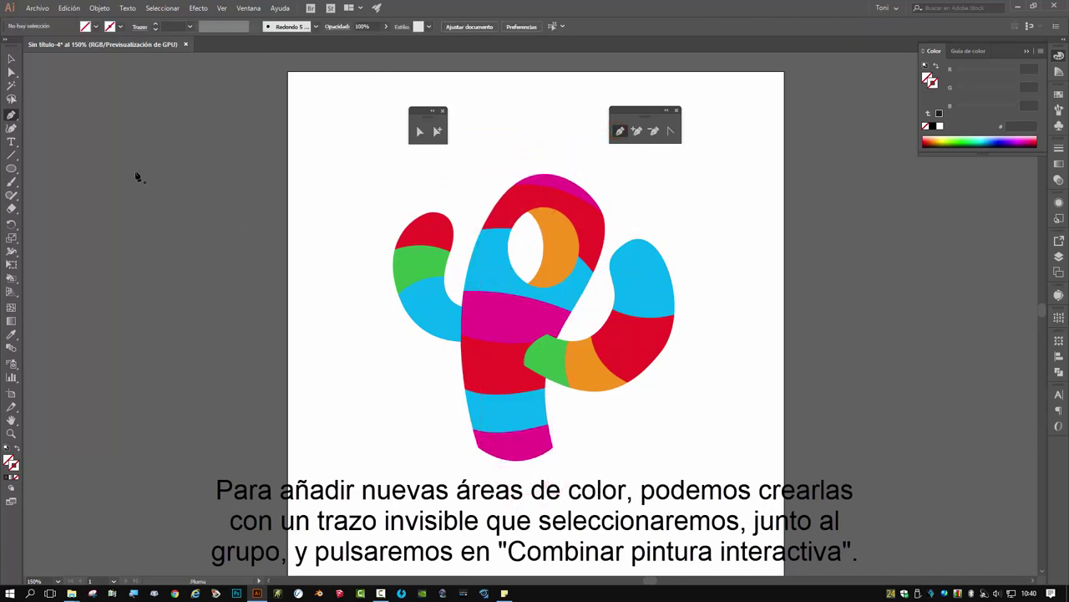
pyautogui.click(12, 60)
pyautogui.moveTo(355, 177); pyautogui.dragTo(732, 506)
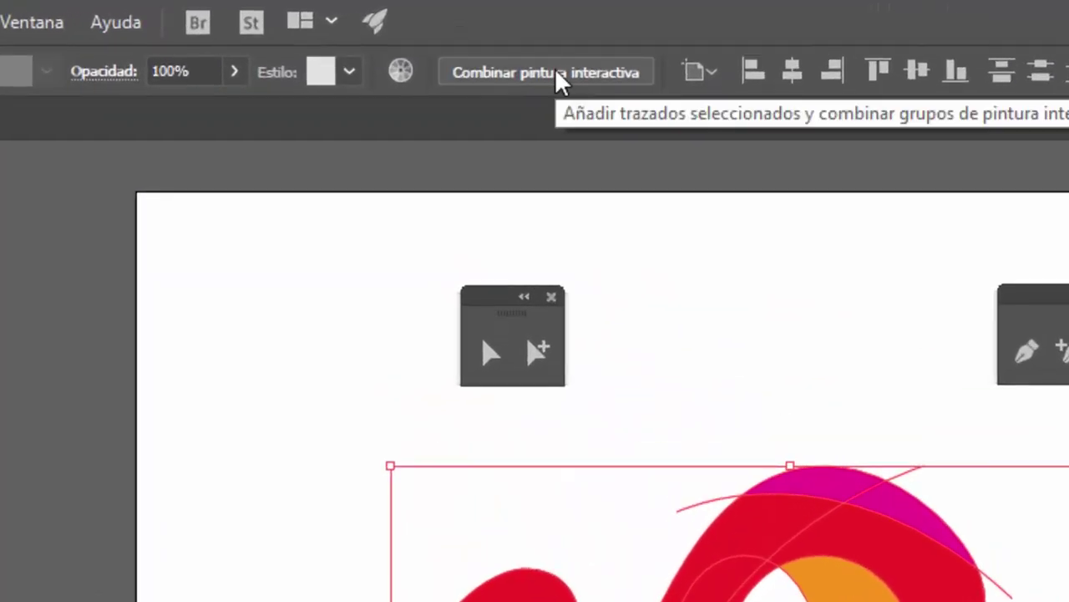
pyautogui.click(532, 62)
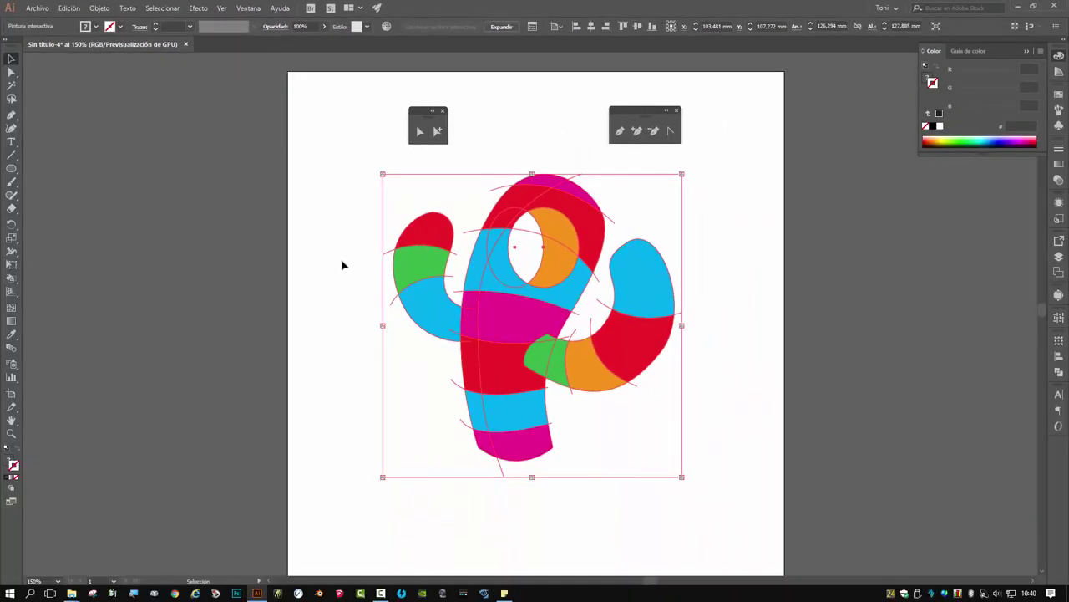
pyautogui.click(341, 266)
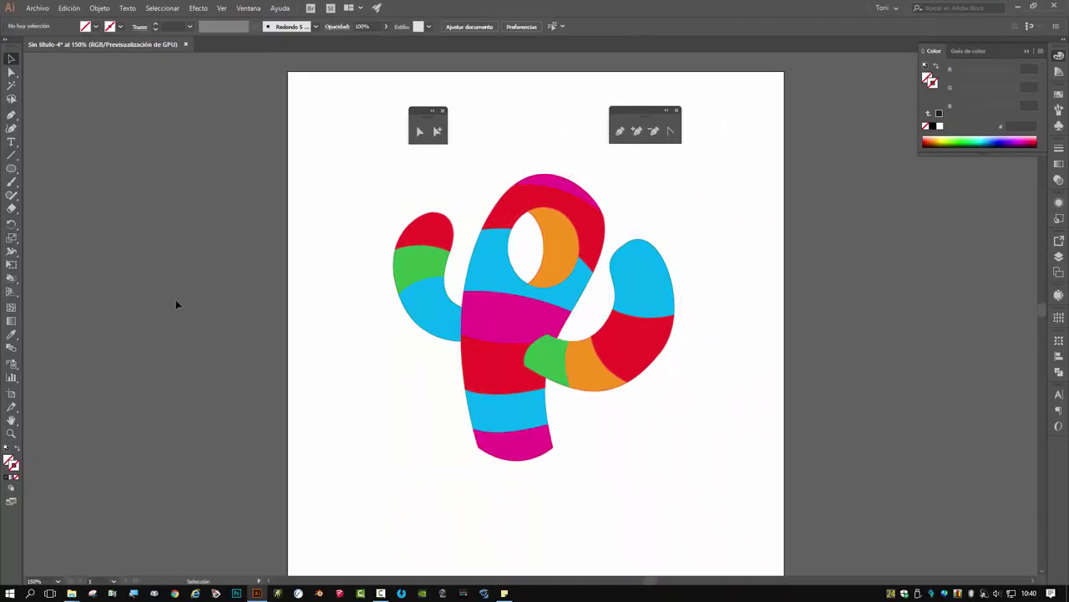
# - Reactivate the Live Paint Bucket and confirm its options dialog with OK
pyautogui.doubleClick(10, 280)
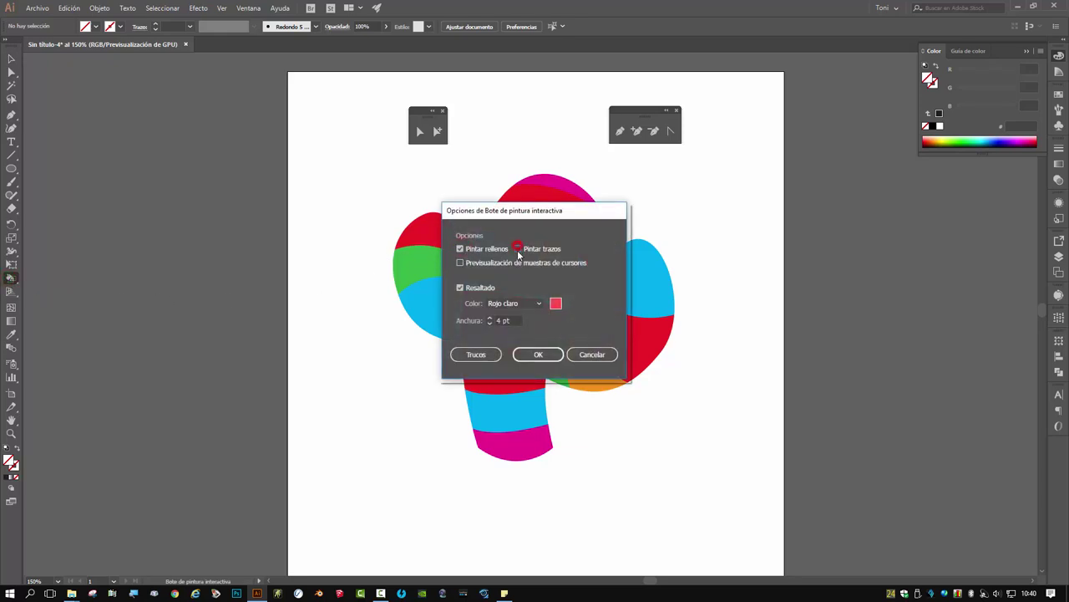
pyautogui.click(537, 354)
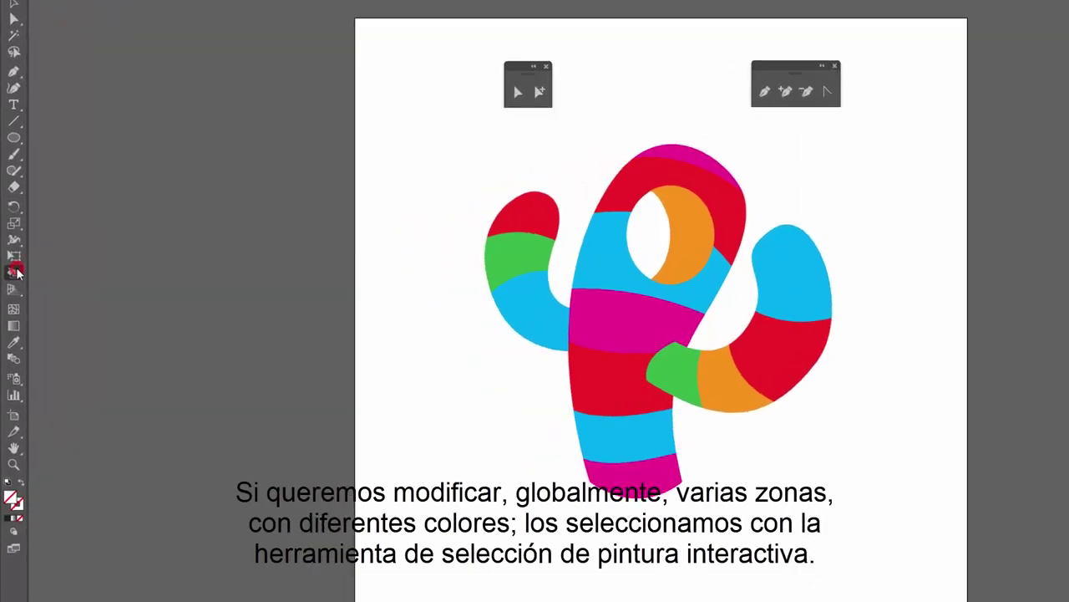
# - Select the trunk's left-side faces with Live Paint Selection and open Recolor Artwork for them
pyautogui.click(12, 277)
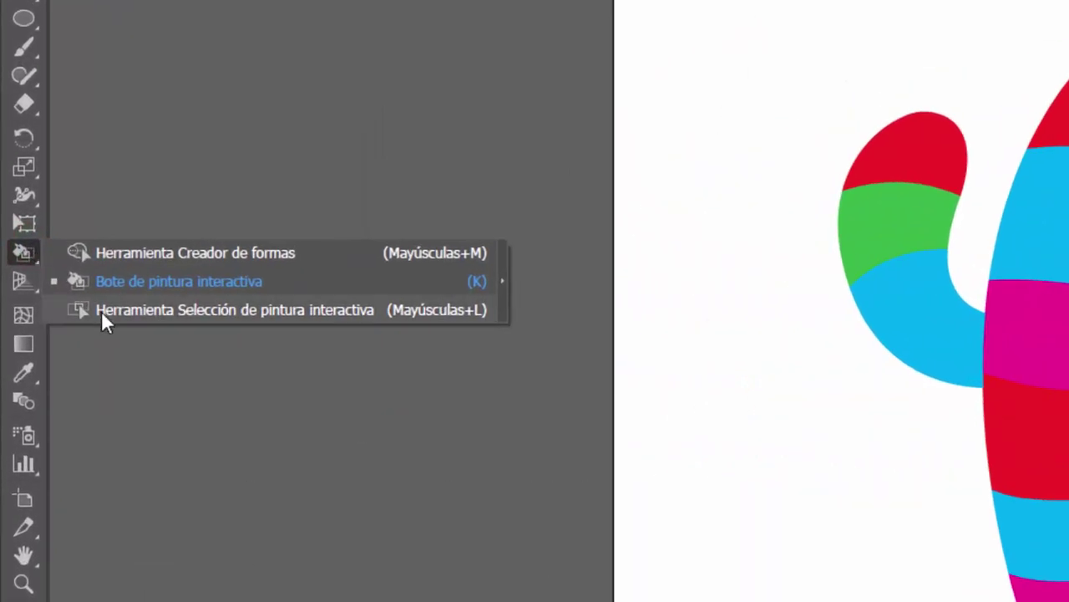
pyautogui.click(101, 311)
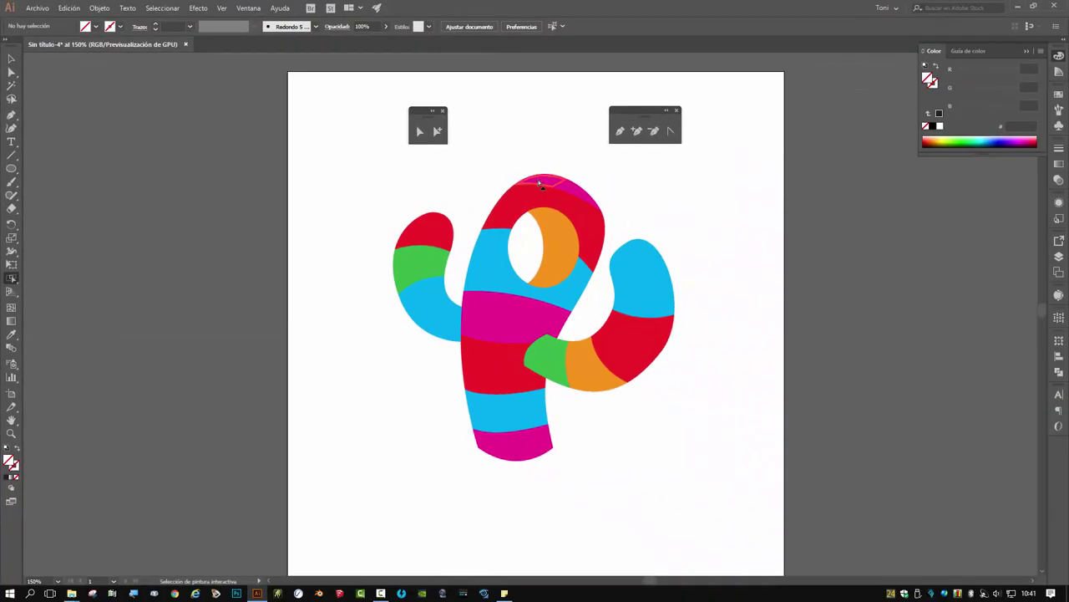
pyautogui.click(541, 182)
pyautogui.keyDown('shift'); pyautogui.click(508, 204); pyautogui.keyUp('shift')
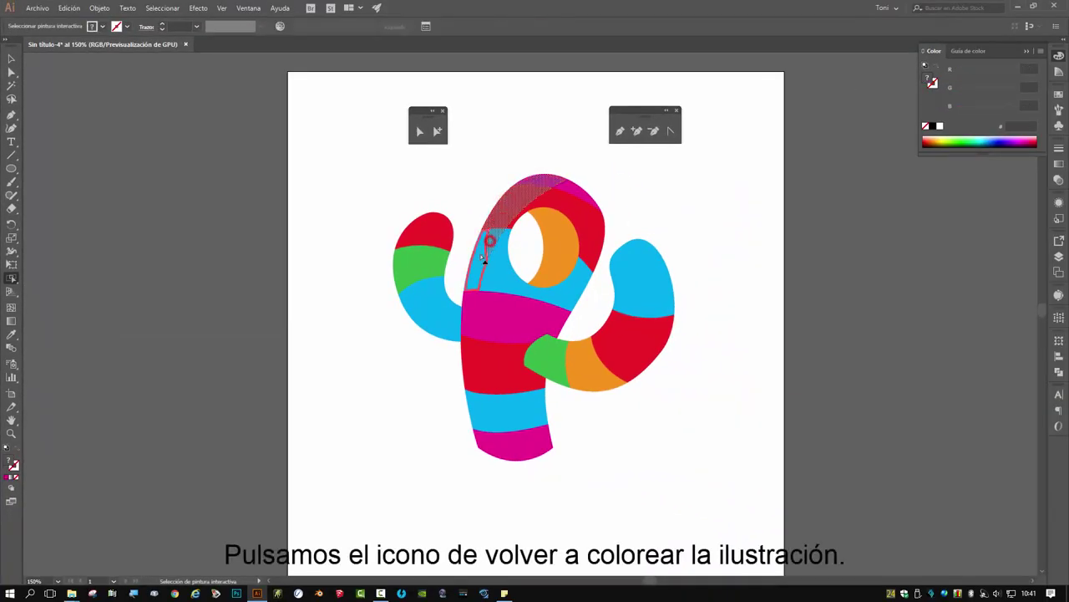
pyautogui.moveTo(474, 316); pyautogui.dragTo(479, 405)
pyautogui.moveTo(485, 441); pyautogui.dragTo(518, 447)
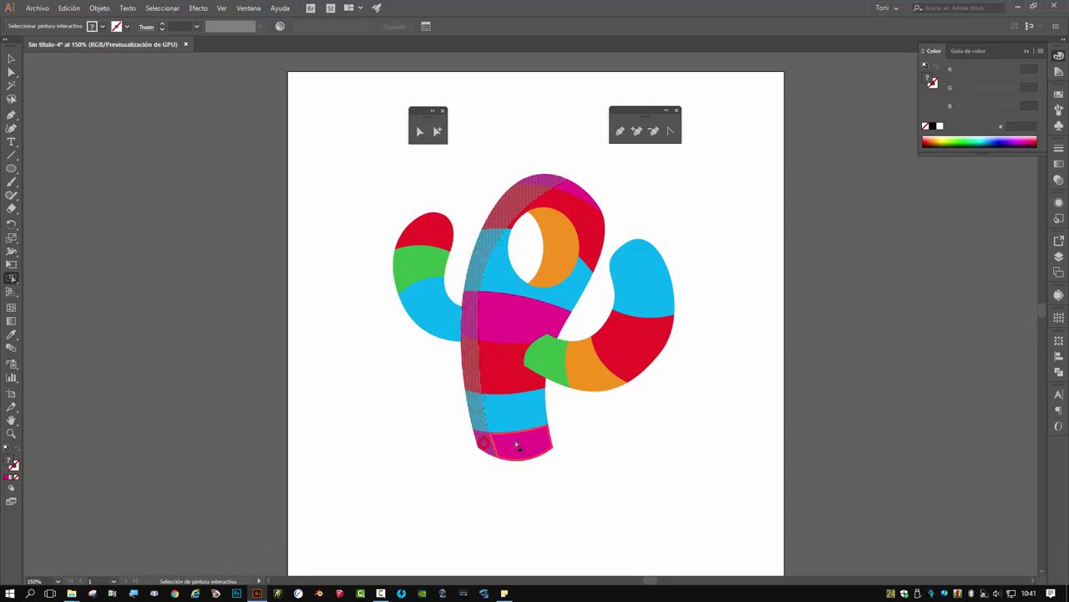
pyautogui.click(280, 27)
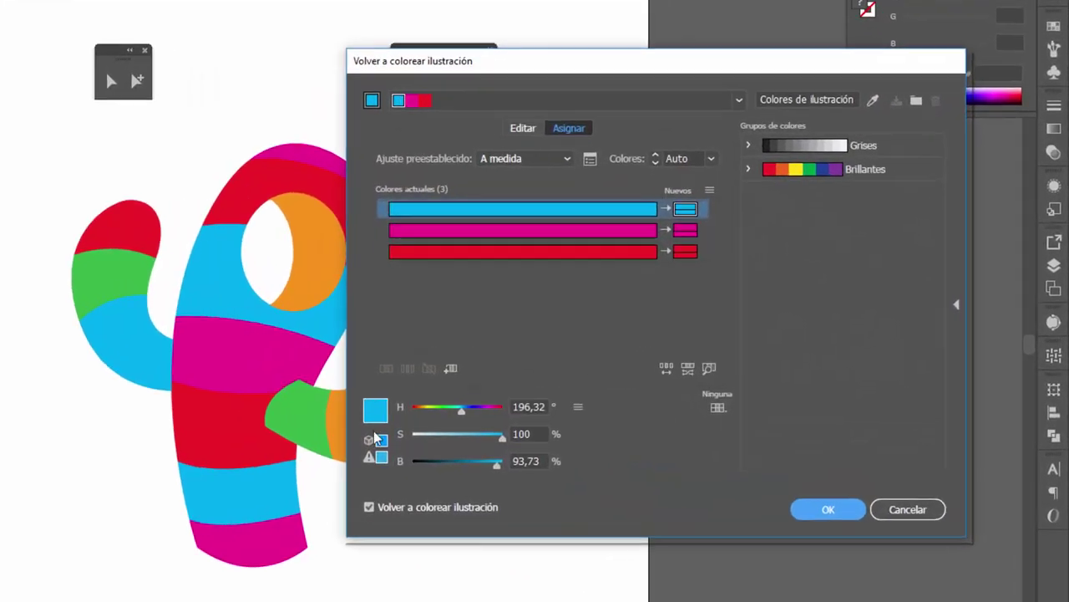
# - Set Recolor Artwork to Global Adjust, drop Brightness to -31%, and apply
pyautogui.click(577, 406)
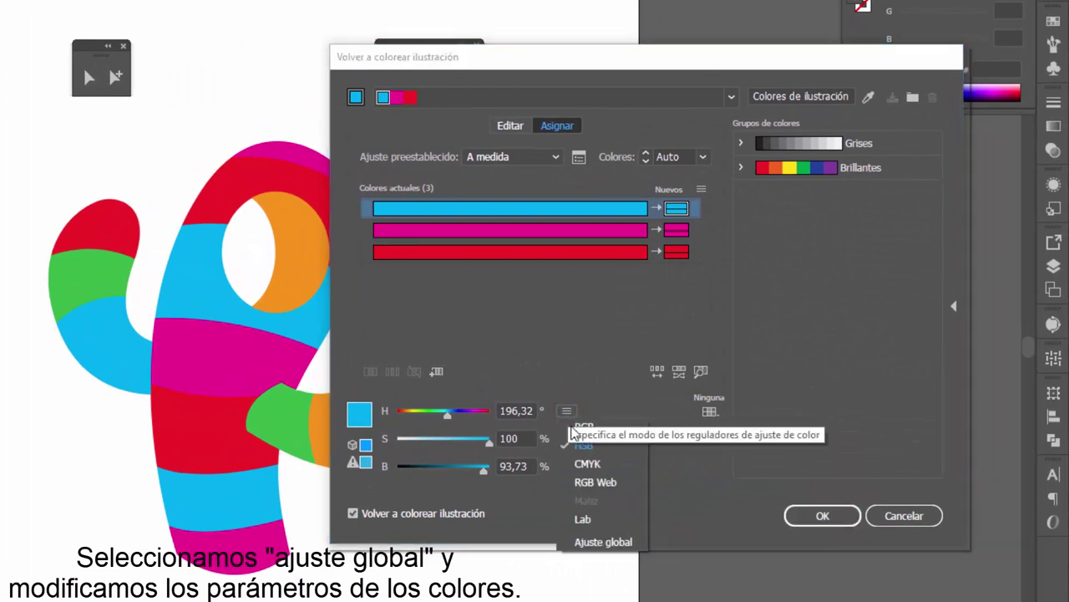
pyautogui.click(583, 541)
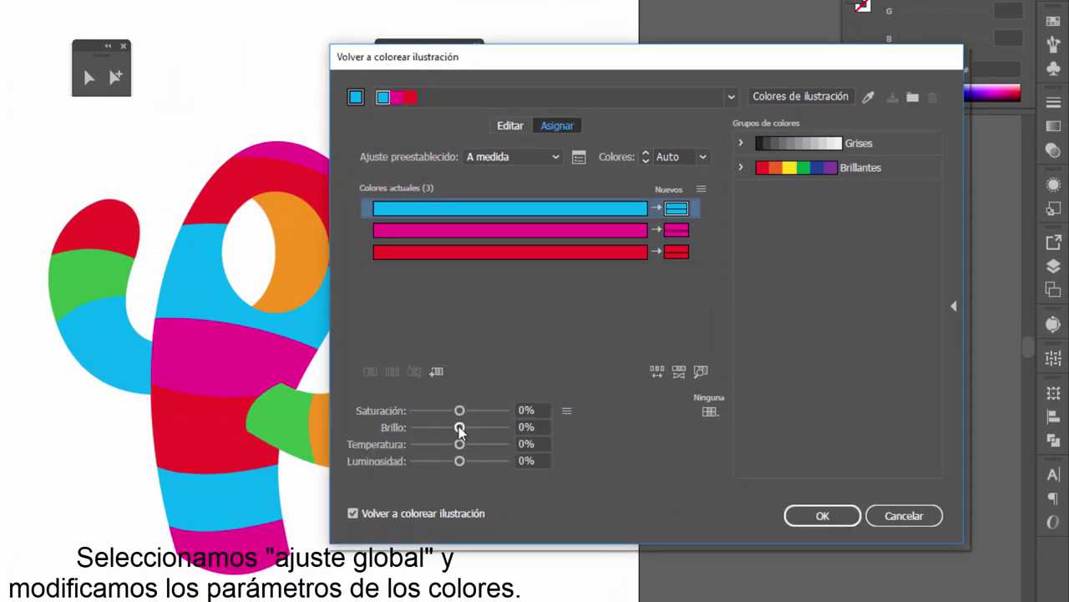
pyautogui.moveTo(459, 427); pyautogui.dragTo(445, 427)
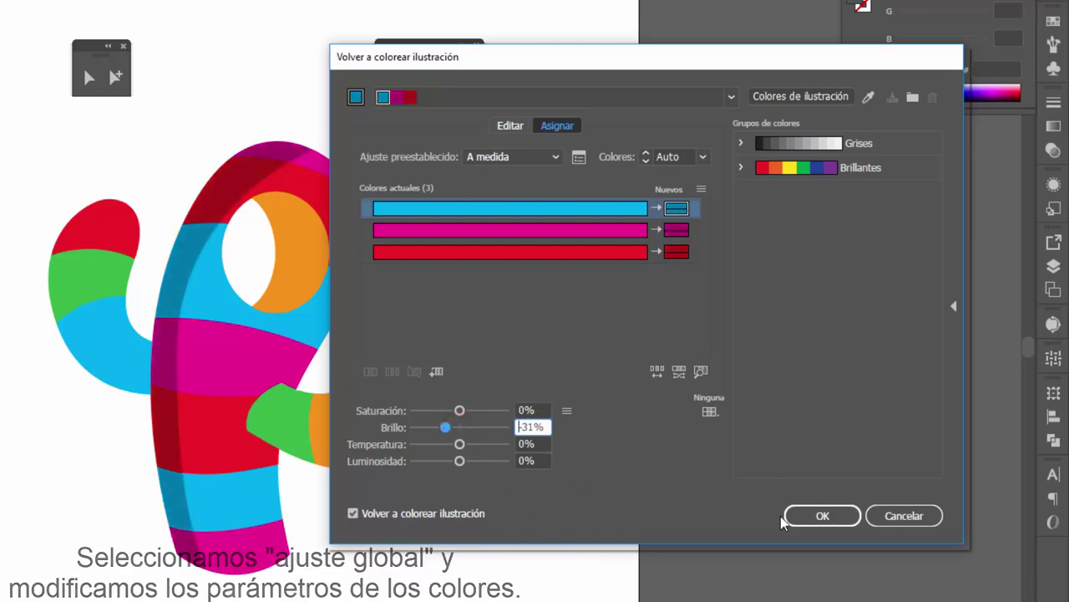
pyautogui.click(812, 515)
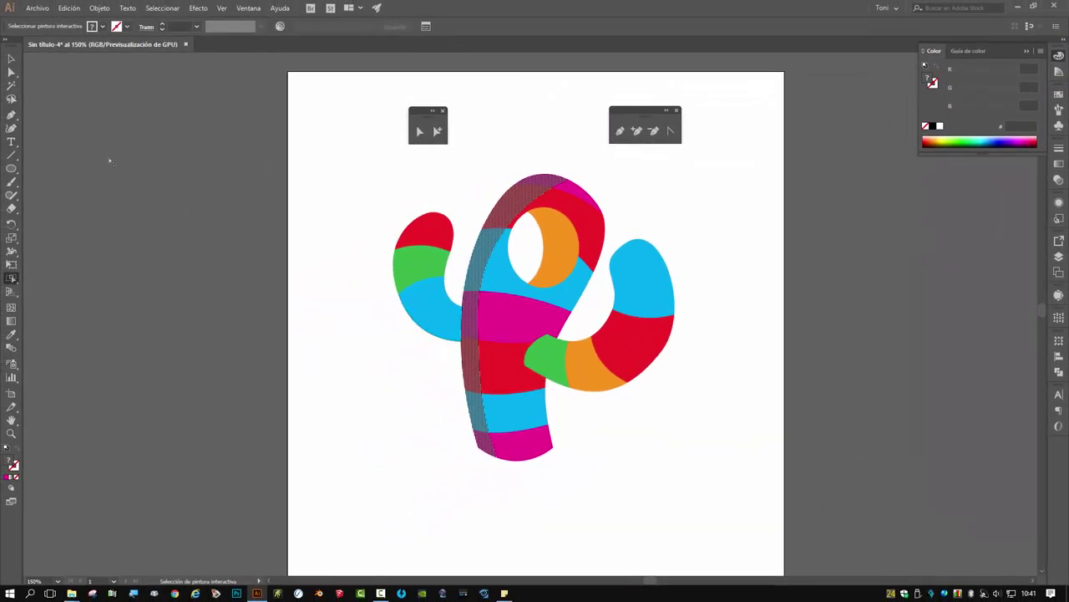
# - Select the cactus and apply Object > Live Paint > Expand to convert it to filled shapes
pyautogui.click(11, 59)
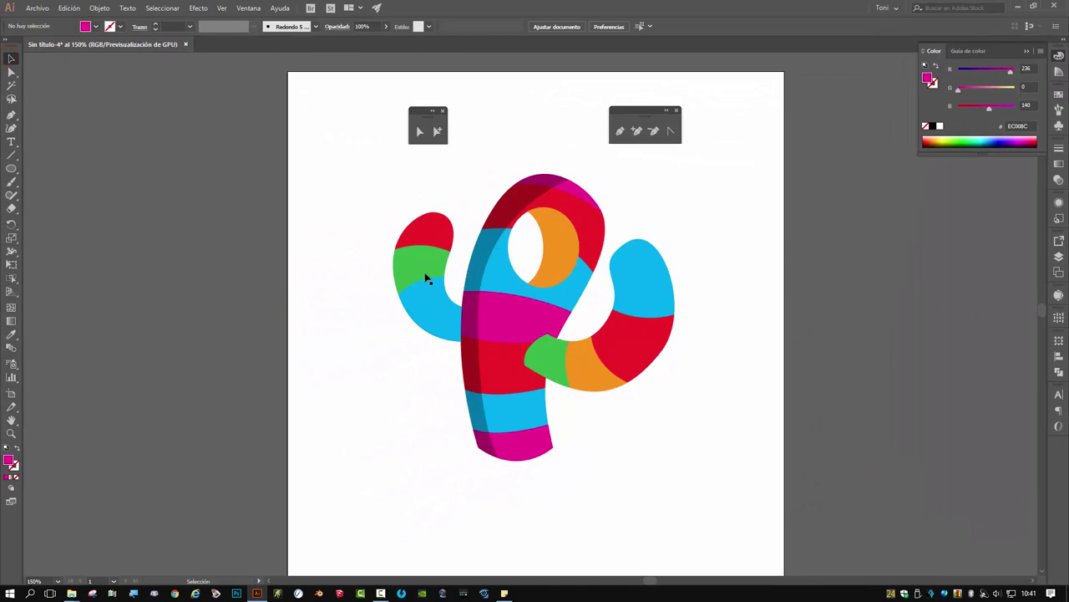
pyautogui.click(502, 297)
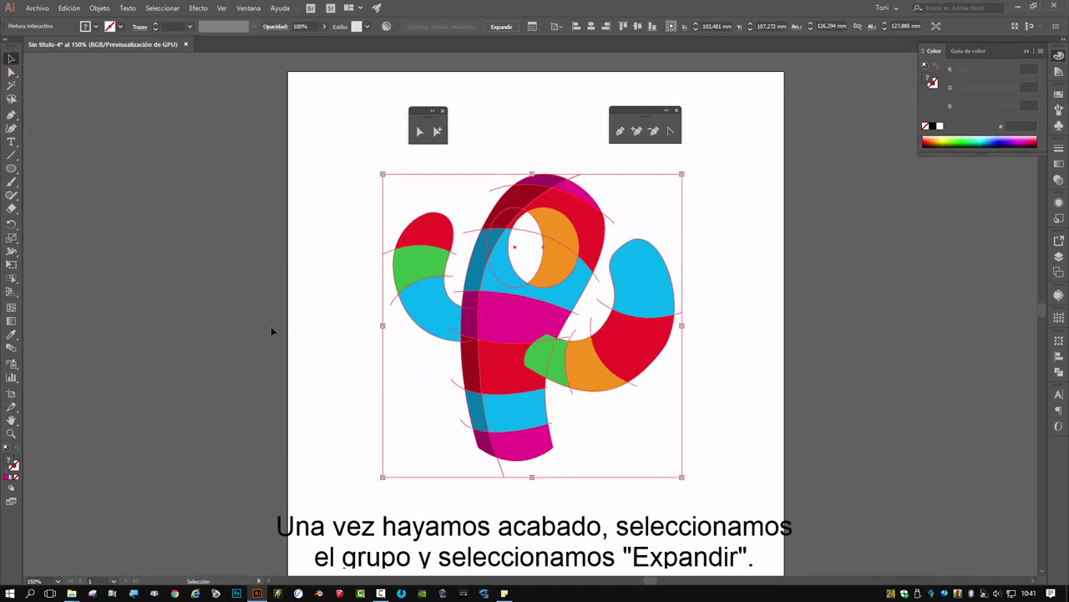
pyautogui.click(100, 8)
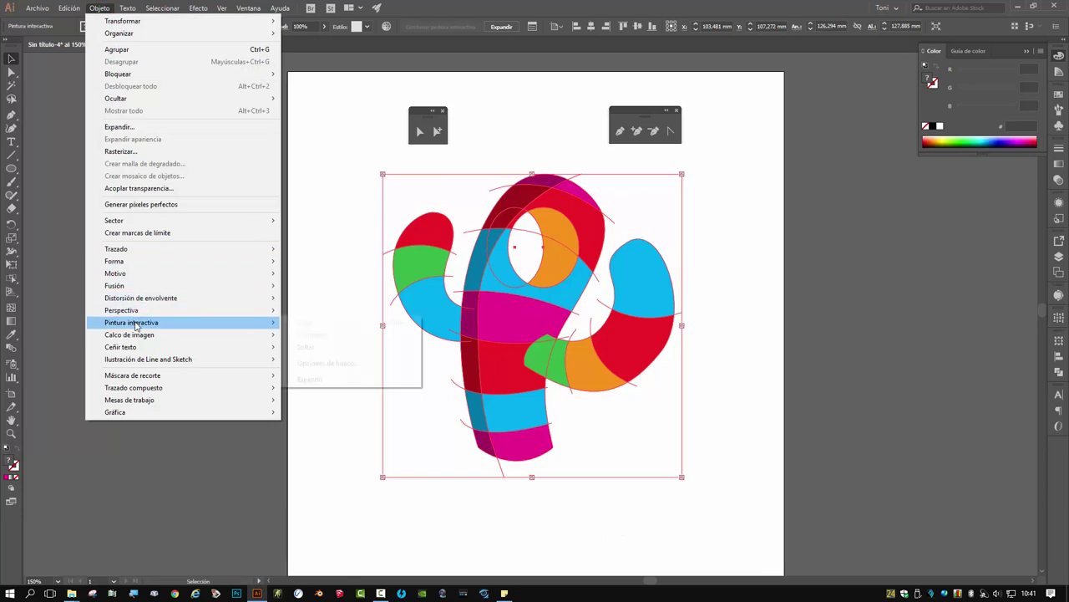
pyautogui.moveTo(131, 322)
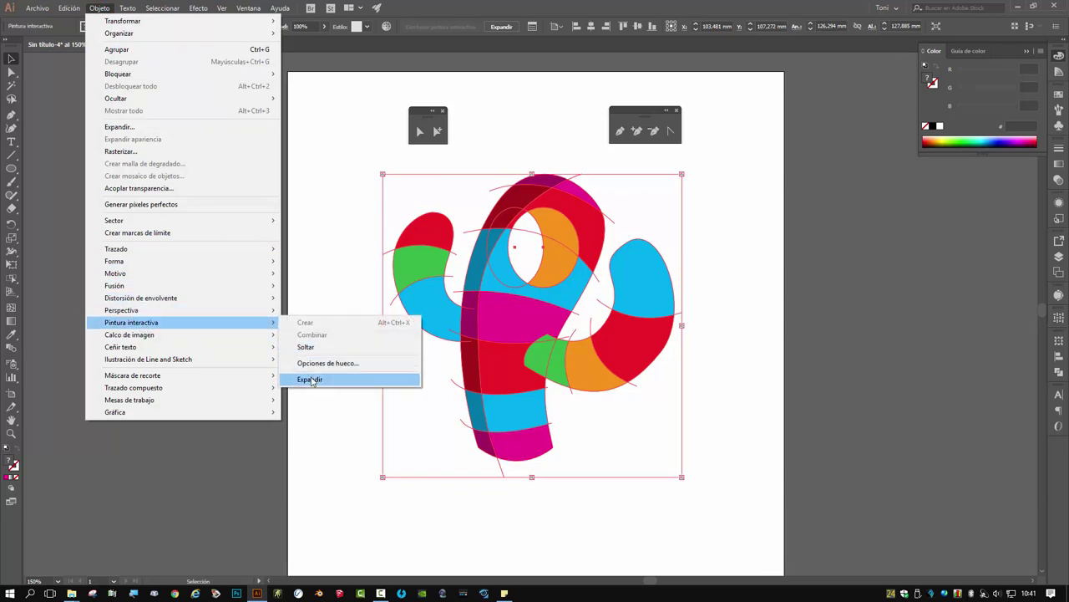
pyautogui.click(310, 379)
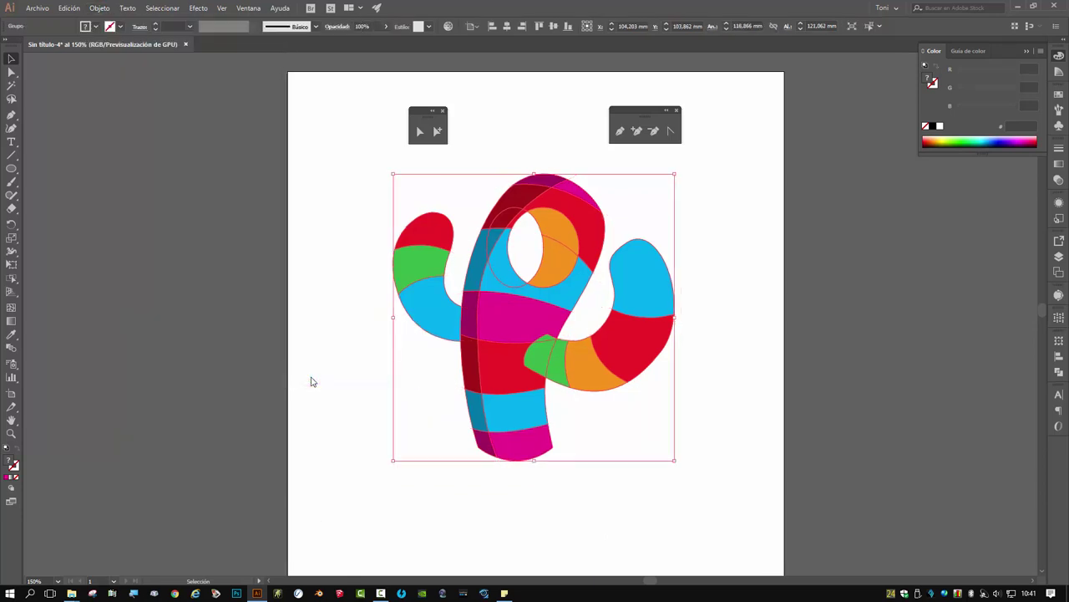
# - Ungroup the expanded cactus twice with Object > Ungroup to fully separate its pieces
pyautogui.click(99, 8)
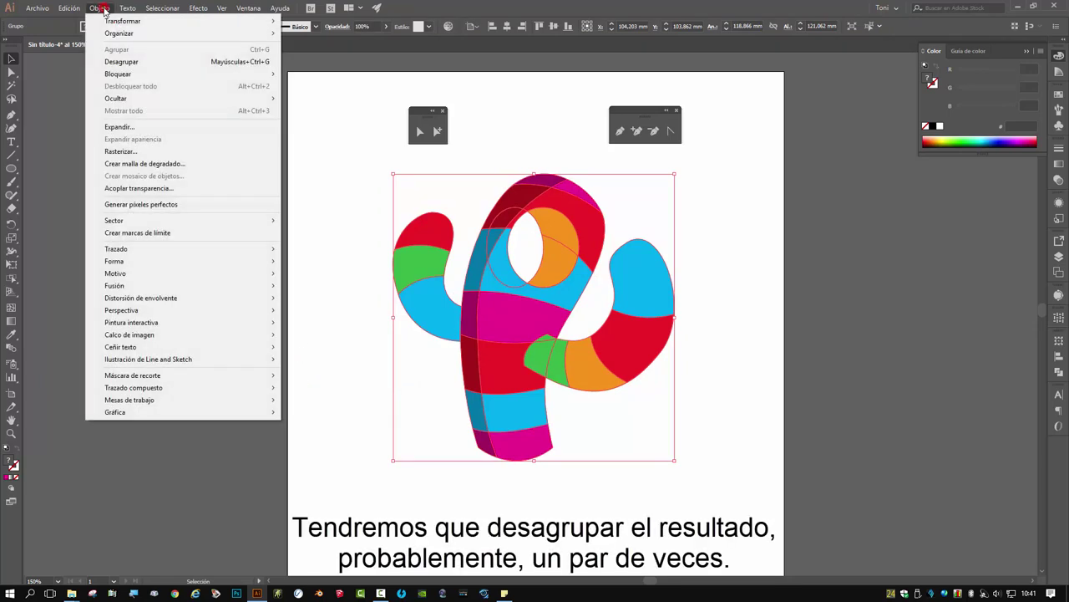
pyautogui.click(125, 63)
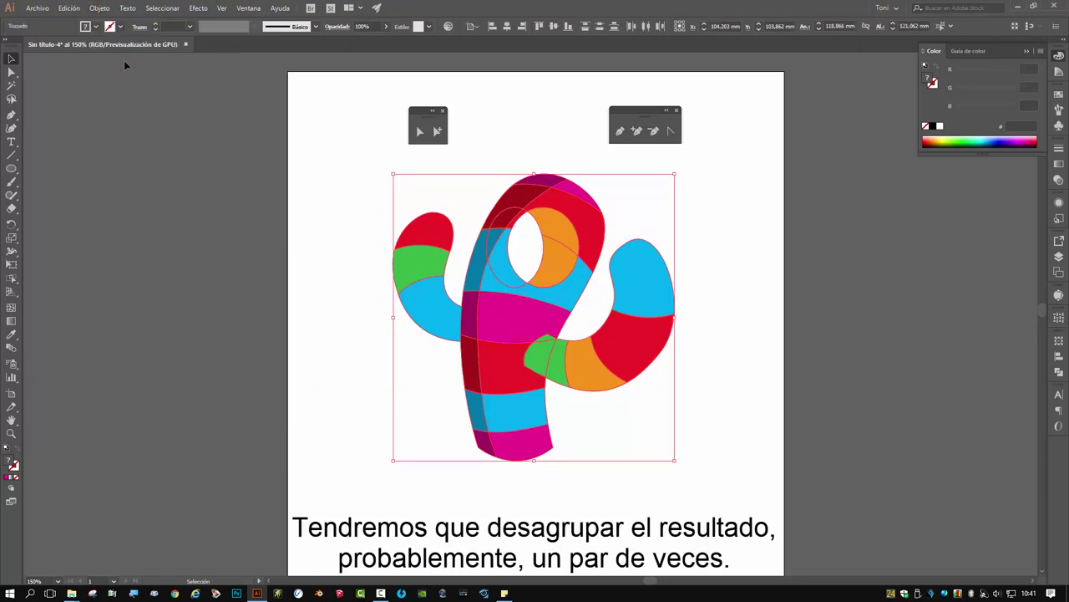
pyautogui.click(99, 8)
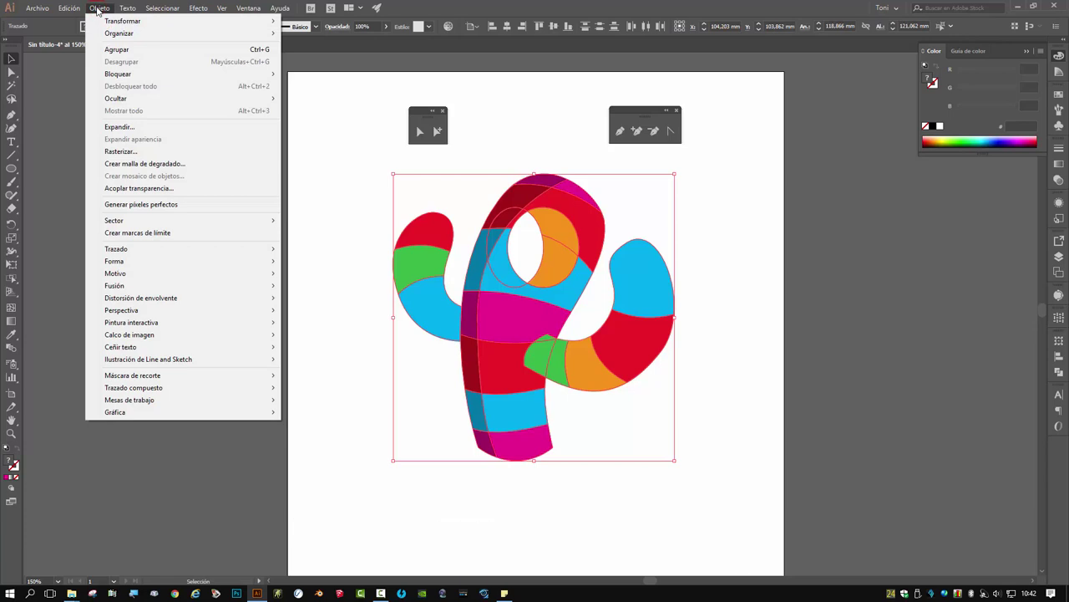
pyautogui.click(118, 59)
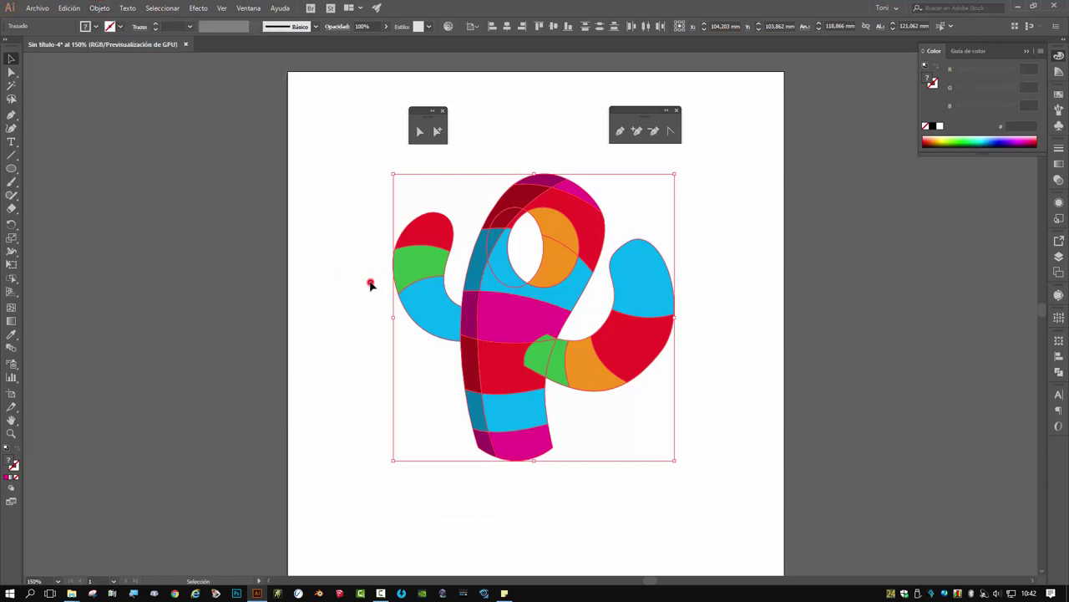
# - Deselect, then select the left arm's green band, blue piece and red tip individually
pyautogui.click(370, 282)
pyautogui.click(415, 273)
pyautogui.click(429, 314)
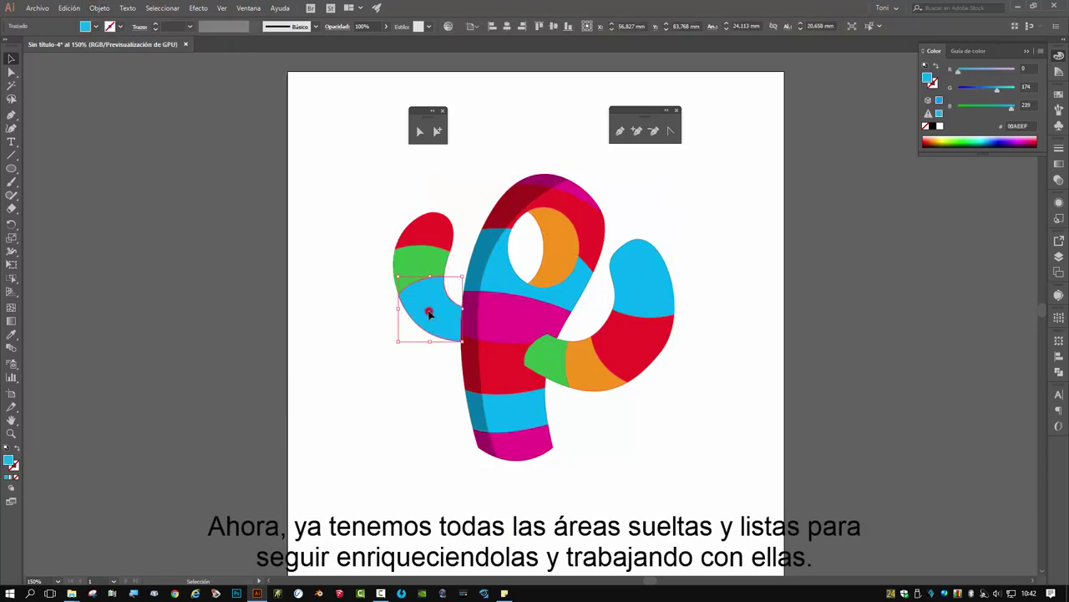
pyautogui.click(415, 209)
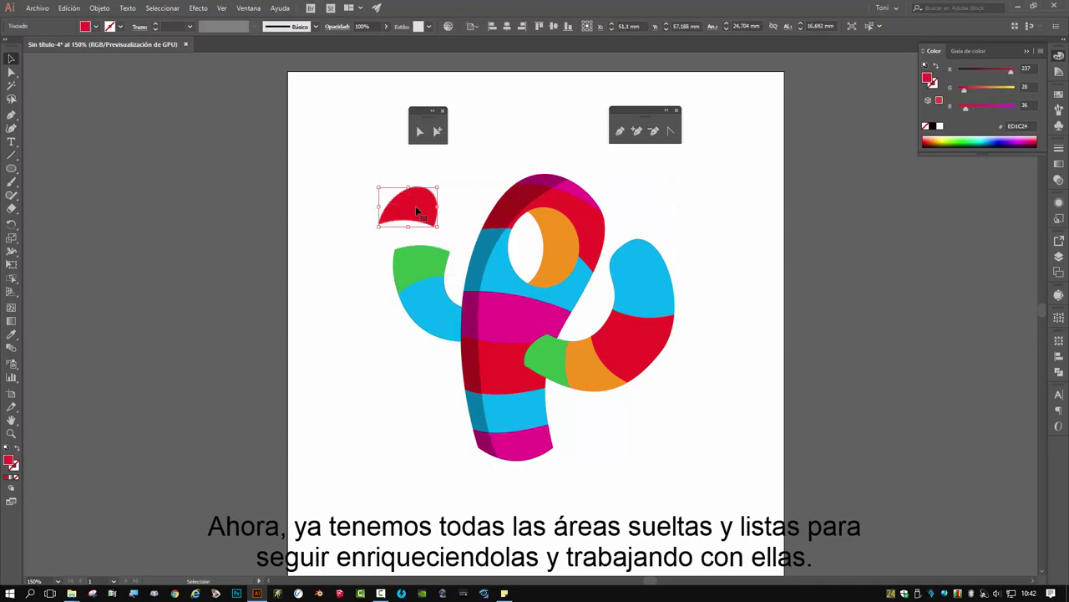